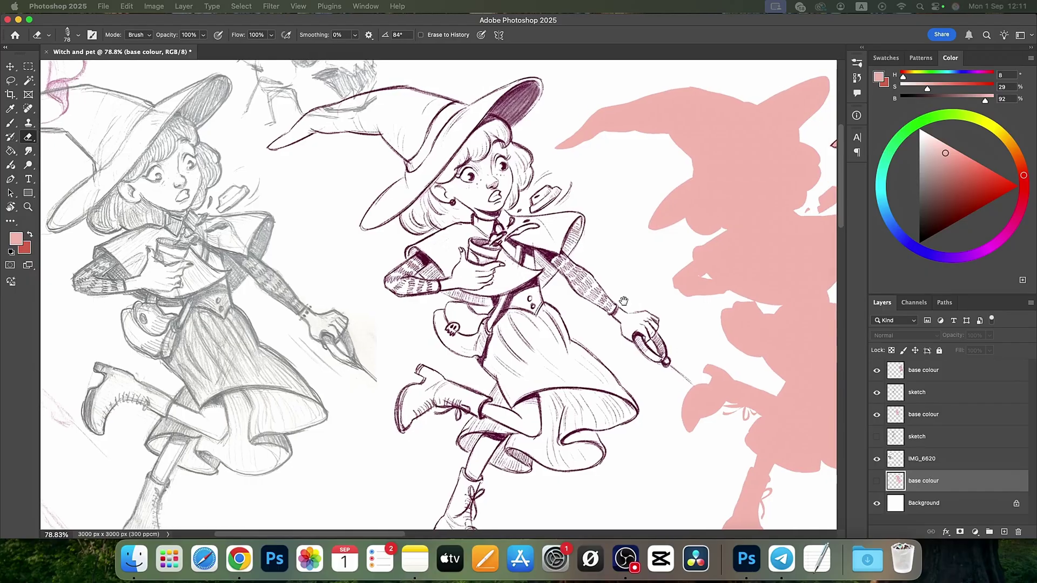
Pan across the reference witch artwork versions to centre the coloured witch
{"action": "left_click_drag", "start_coordinate": [591, 299], "coordinate": [486, 295]}
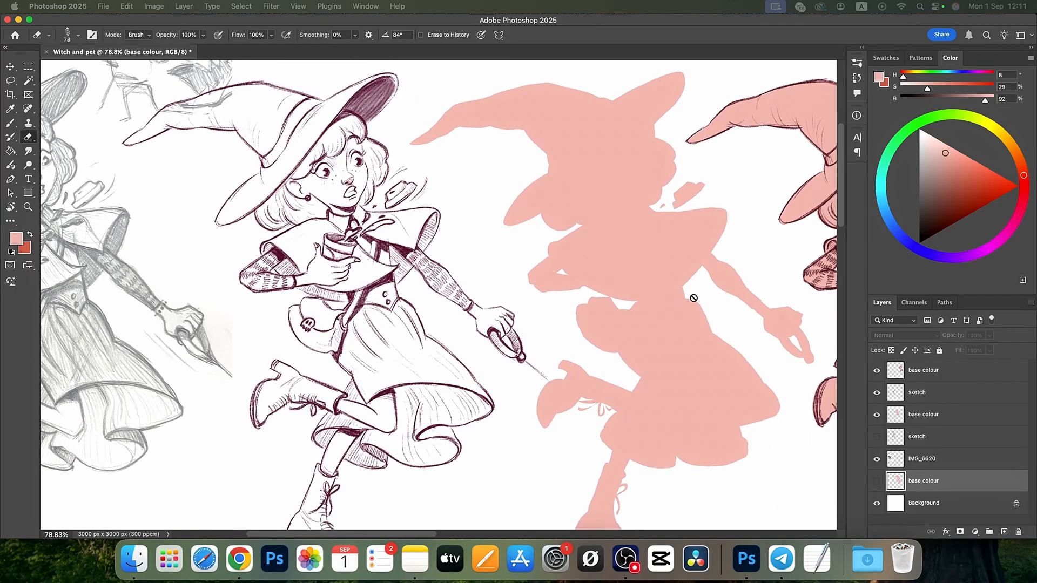
{"action": "mouse_move", "coordinate": [694, 298]}
{"action": "left_mouse_down"}
{"action": "mouse_move", "coordinate": [559, 289]}
{"action": "mouse_move", "coordinate": [570, 288]}
{"action": "left_mouse_up"}
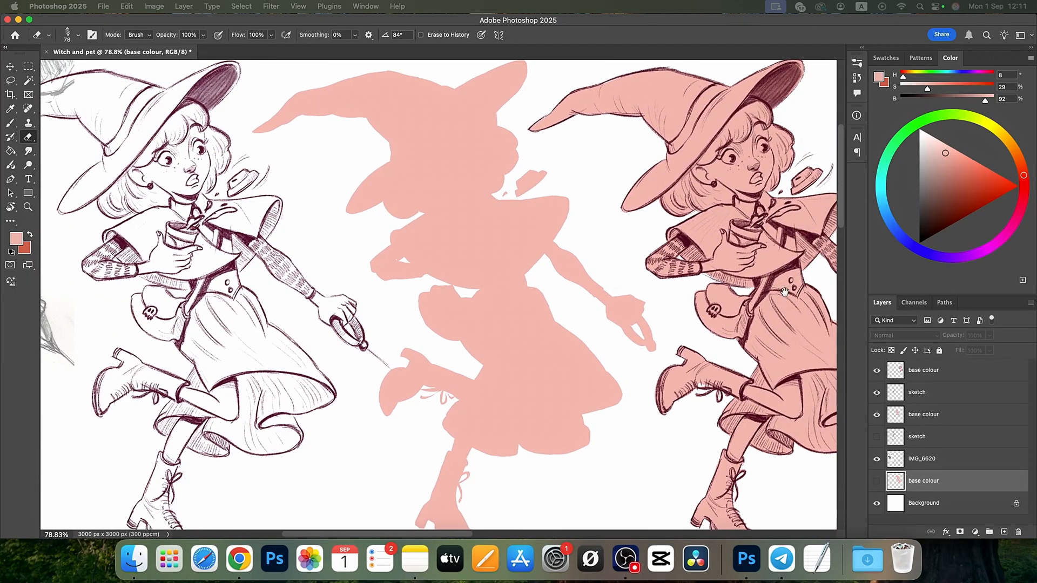
{"action": "left_click_drag", "start_coordinate": [784, 292], "coordinate": [552, 302]}
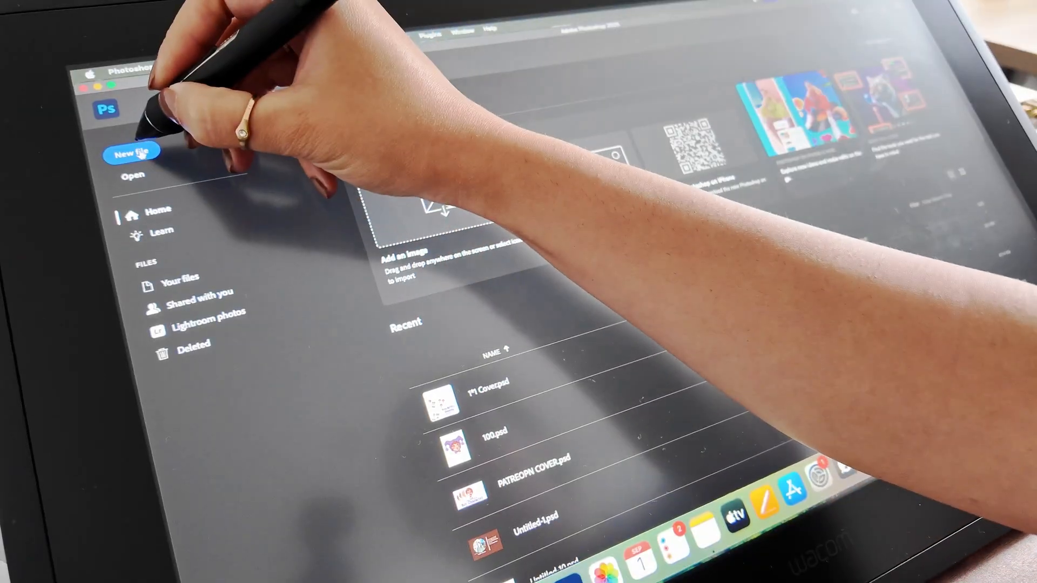
Create a new 3000 × 3000 px, 300 resolution document named Witch and pet
{"action": "left_click", "coordinate": [146, 153]}
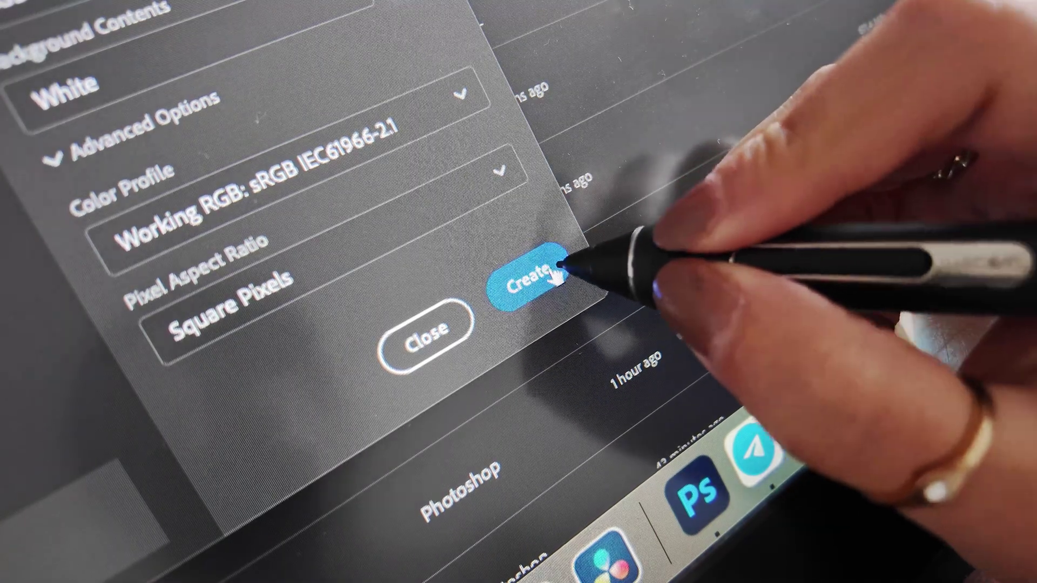
{"action": "left_click", "coordinate": [556, 274]}
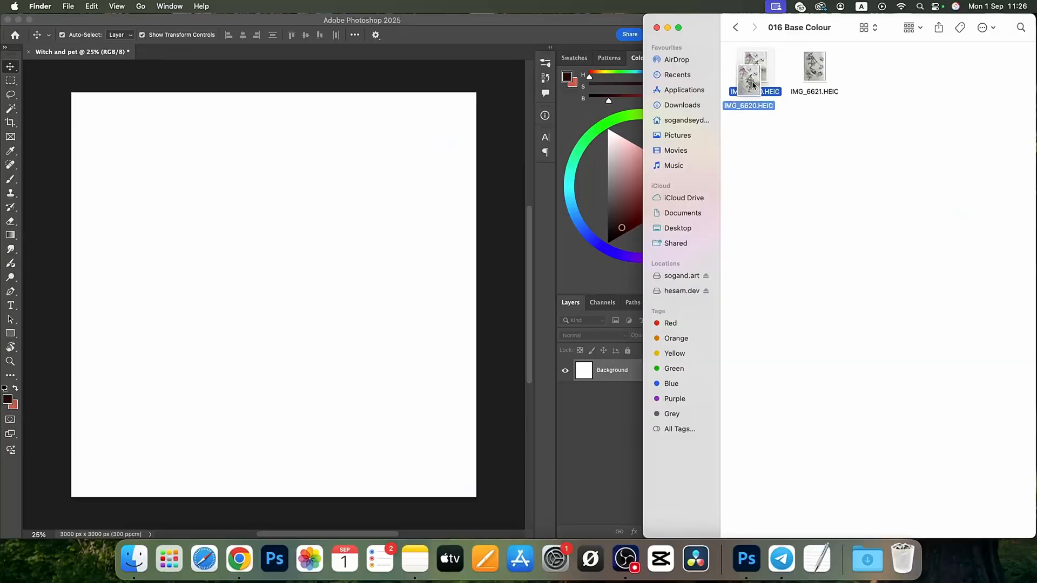
Place photo IMG_6620 on the canvas at about 51% opacity and add an empty layer above it
{"action": "left_click_drag", "start_coordinate": [310, 258], "coordinate": [417, 341]}
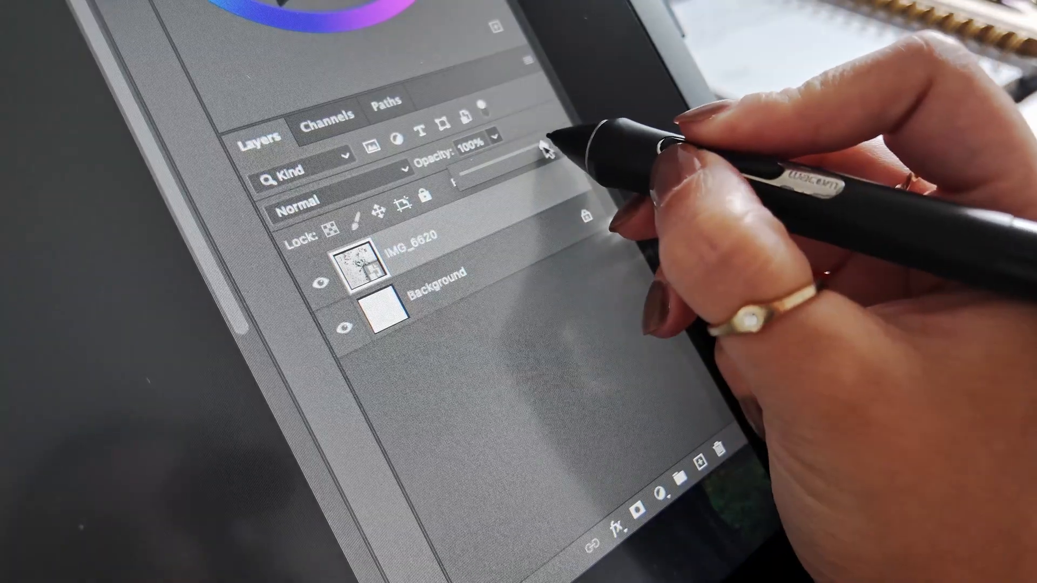
{"action": "left_click_drag", "start_coordinate": [549, 151], "coordinate": [527, 153]}
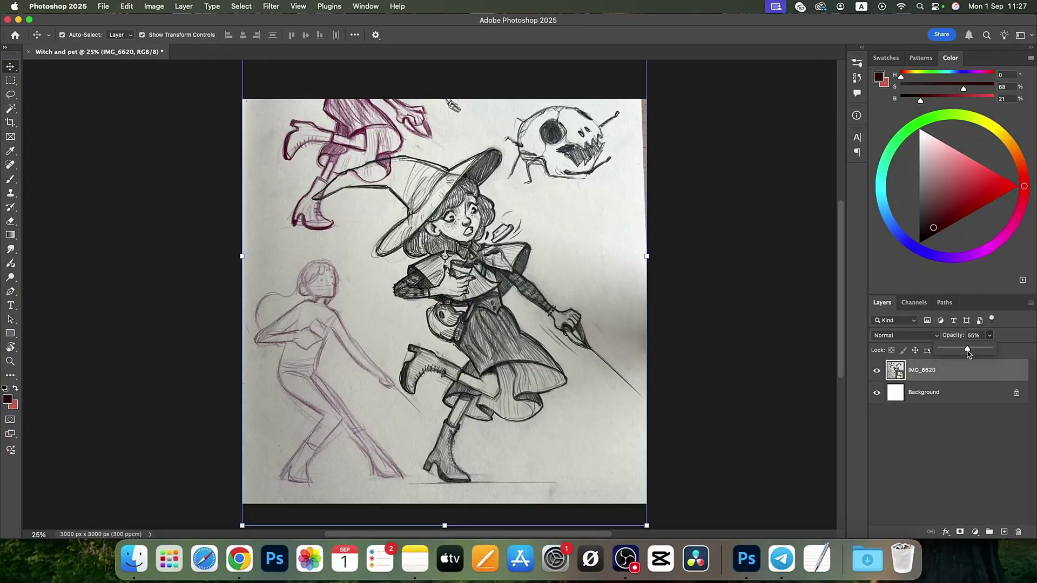
{"action": "left_click_drag", "start_coordinate": [972, 354], "coordinate": [966, 355]}
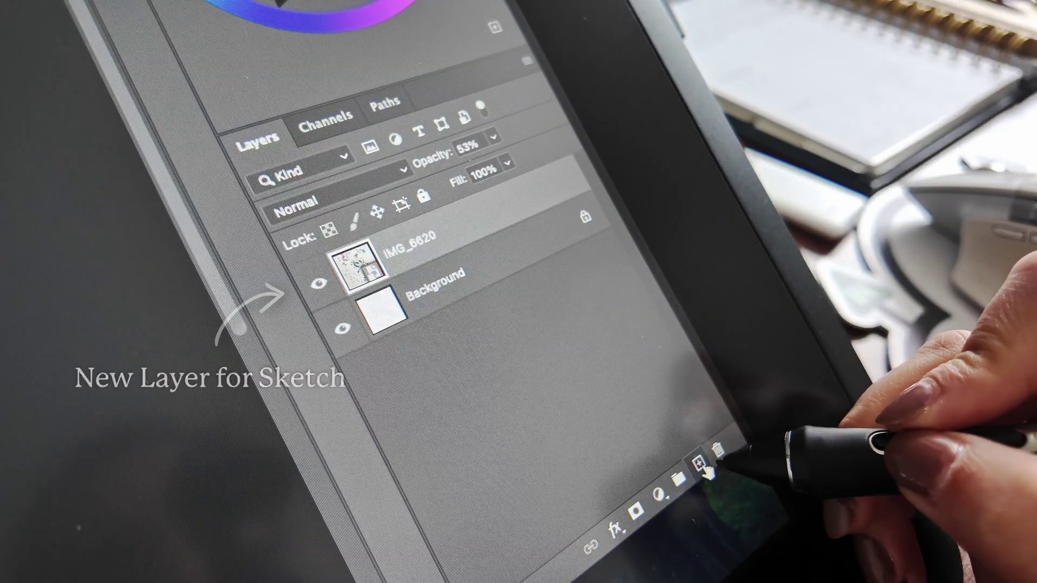
{"action": "left_click", "coordinate": [699, 464]}
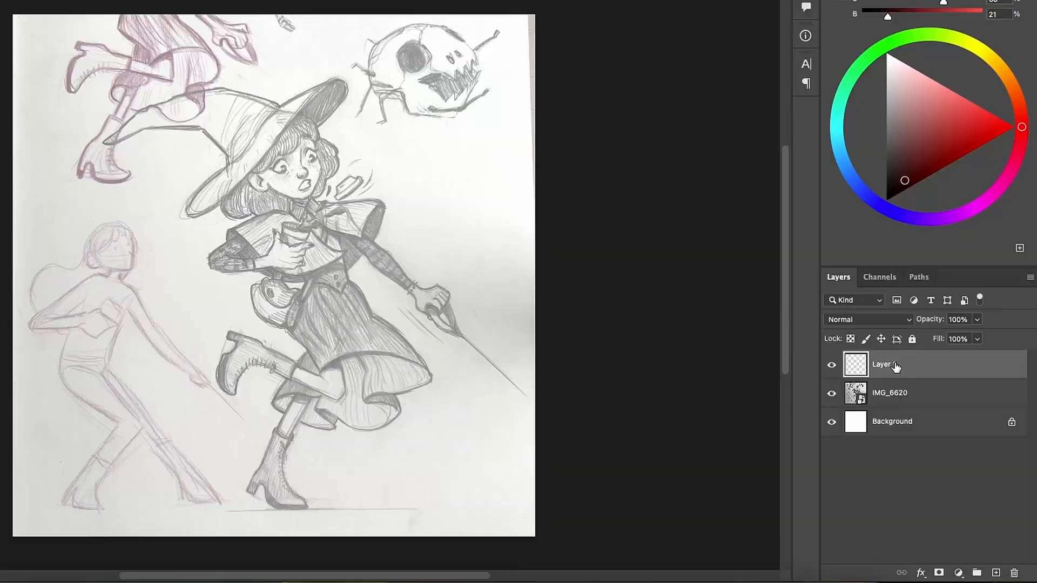
Rename the layers to sketch and base colour, base colour sitting below the photo
{"action": "right_click", "coordinate": [897, 364]}
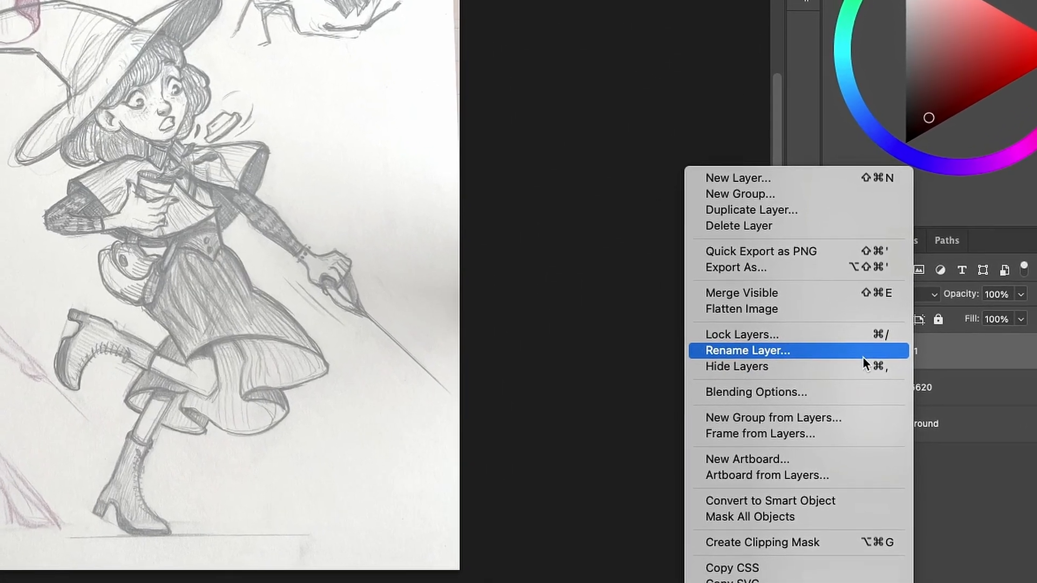
{"action": "left_click", "coordinate": [780, 350]}
{"action": "type", "text": "sketch"}
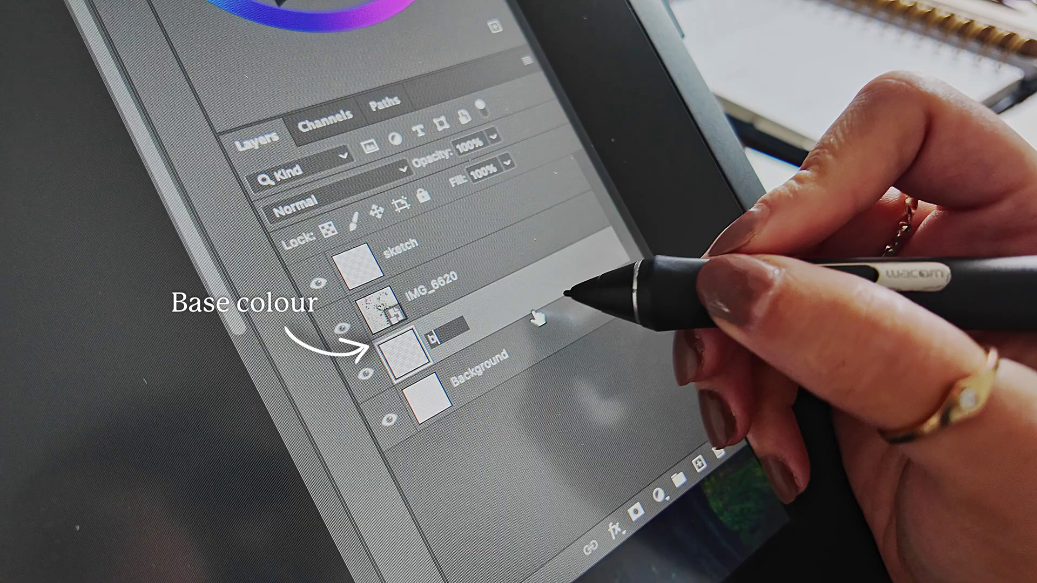
{"action": "type", "text": "ba"}
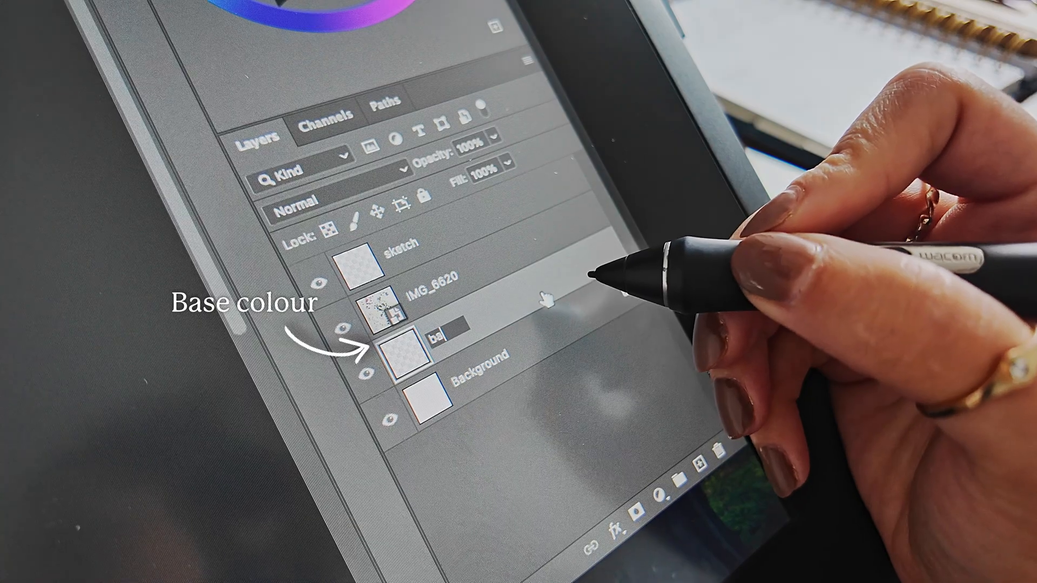
{"action": "type", "text": "se col"}
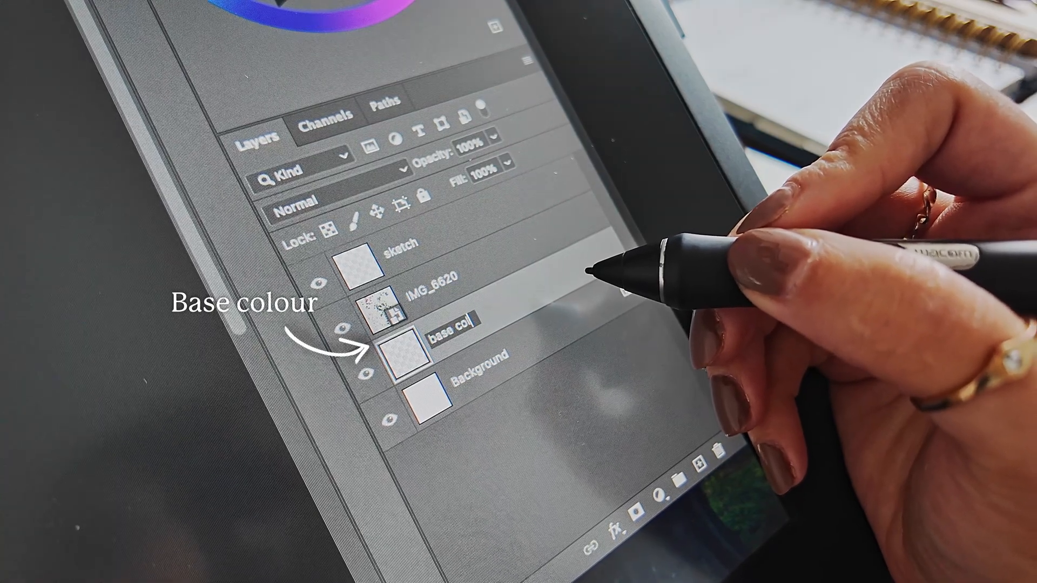
{"action": "type", "text": "r"}
{"action": "key", "text": "Return"}
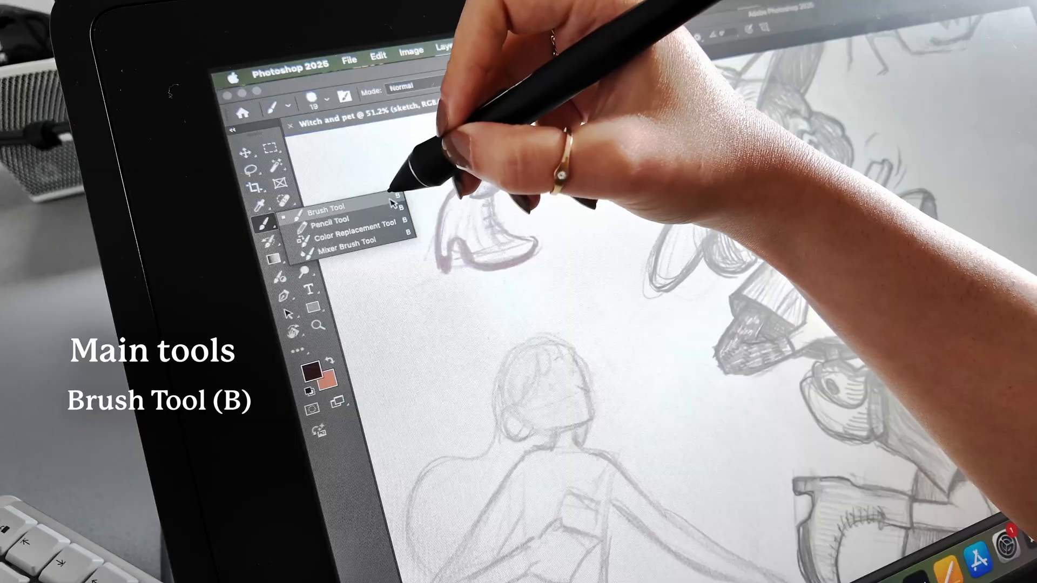
Lasso-select the witch figure on the sketch, including the area near the boot
{"action": "left_click", "coordinate": [397, 198]}
{"action": "right_click", "coordinate": [505, 158]}
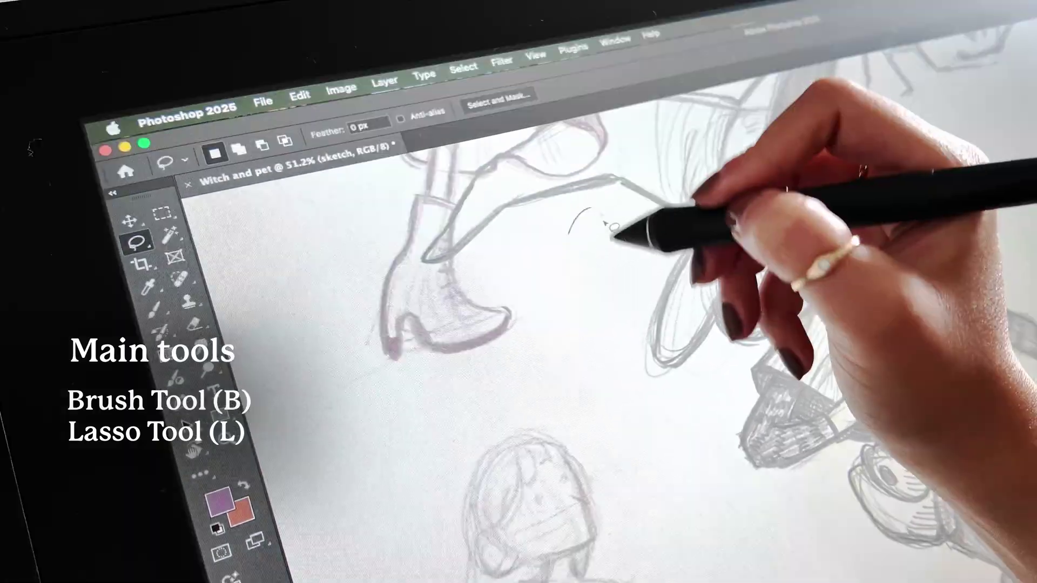
{"action": "left_click_drag", "start_coordinate": [602, 199], "coordinate": [618, 238]}
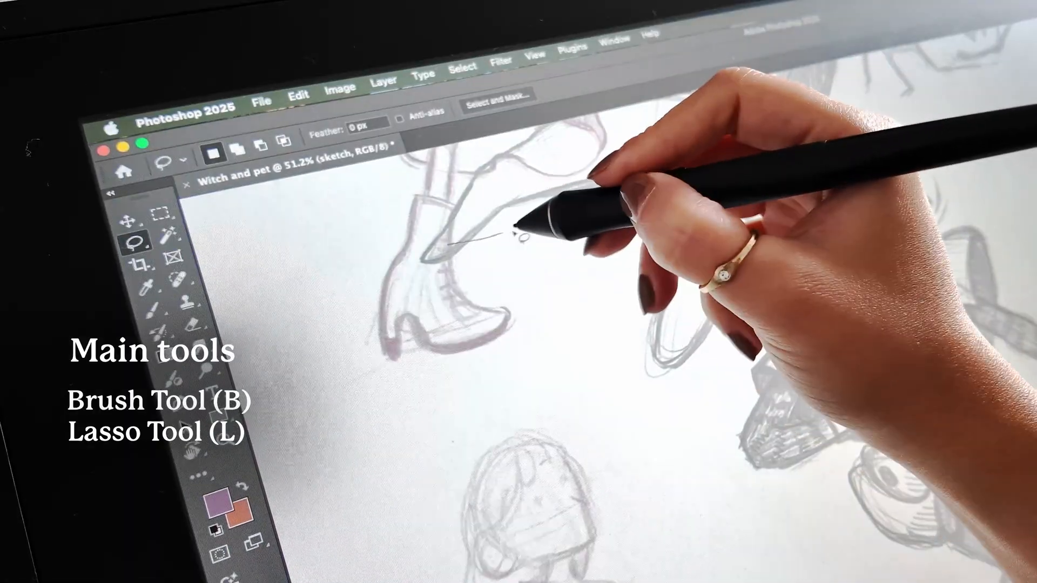
{"action": "left_click_drag", "start_coordinate": [527, 236], "coordinate": [450, 256]}
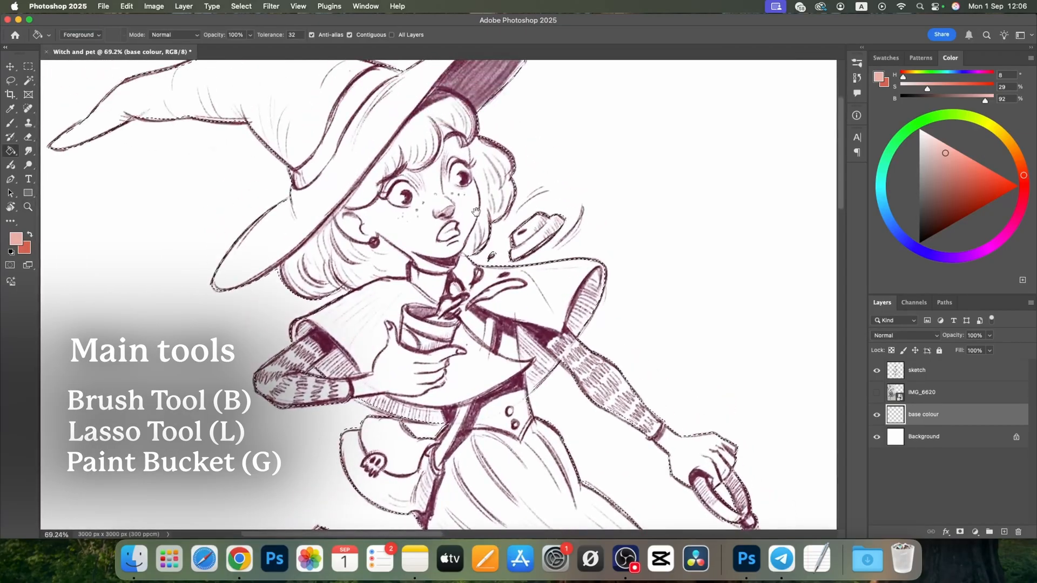
Fill the selected witch silhouette with flat pink using the Paint Bucket (G)
{"action": "left_click", "coordinate": [398, 161]}
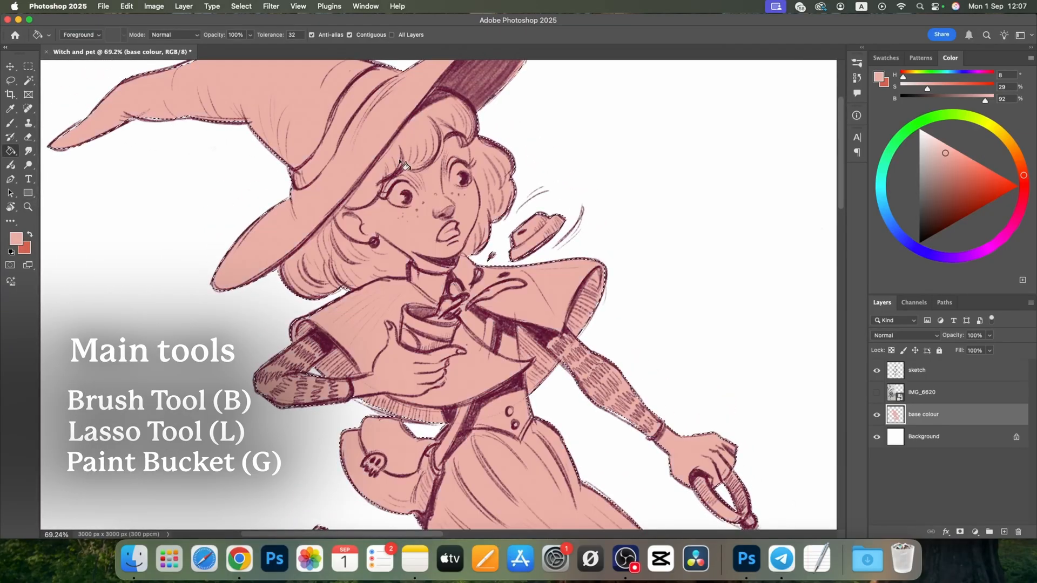
{"action": "left_click_drag", "start_coordinate": [604, 237], "coordinate": [559, 237]}
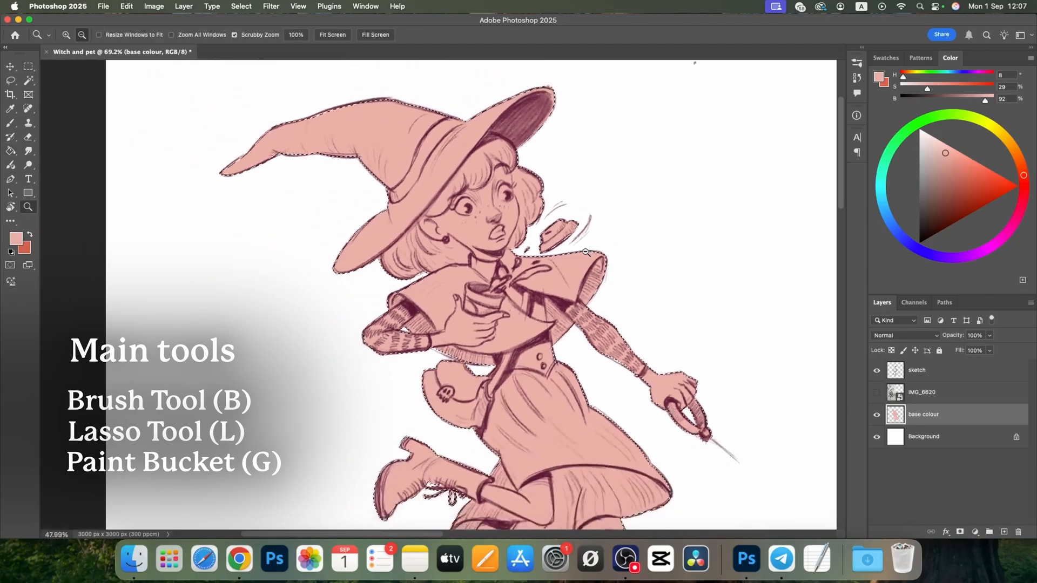
{"action": "key", "text": "g"}
{"action": "left_click_drag", "start_coordinate": [595, 271], "coordinate": [562, 229]}
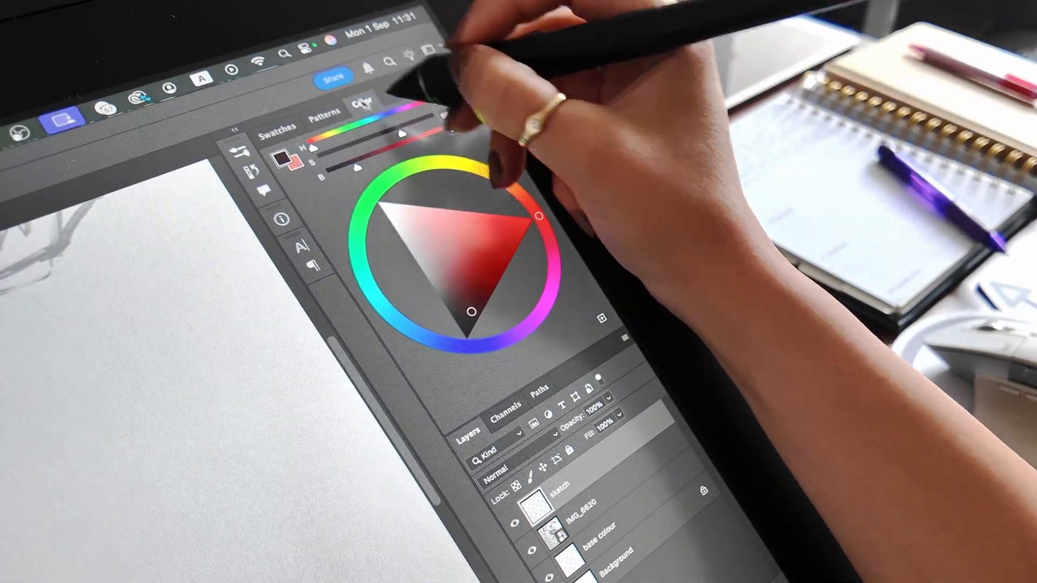
Shift the foreground colour's hue to a muted magenta-pink, a5739a
{"action": "left_click", "coordinate": [442, 262]}
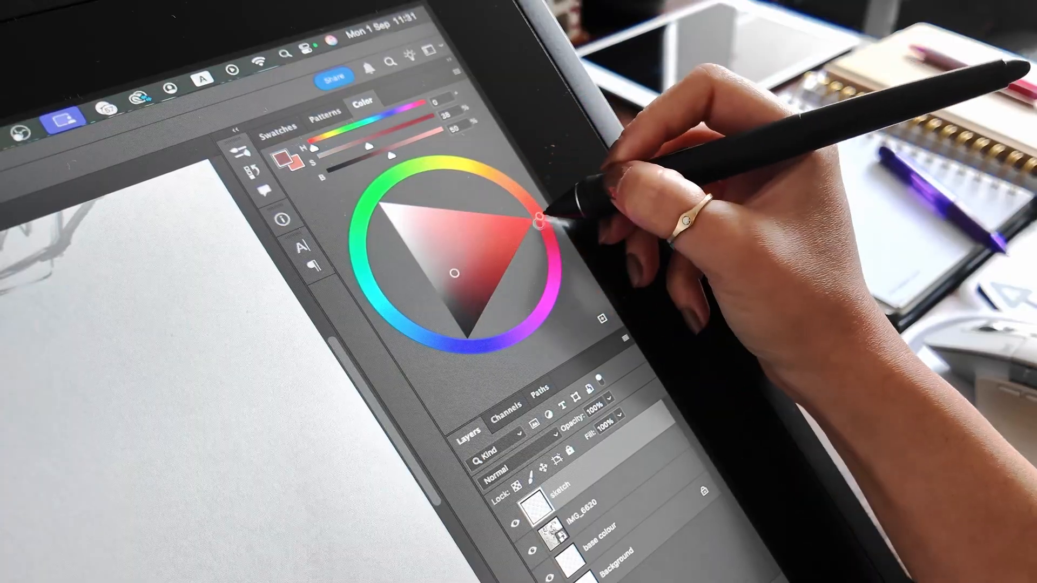
{"action": "mouse_move", "coordinate": [538, 213]}
{"action": "left_mouse_down"}
{"action": "mouse_move", "coordinate": [538, 173]}
{"action": "mouse_move", "coordinate": [405, 162]}
{"action": "left_mouse_up"}
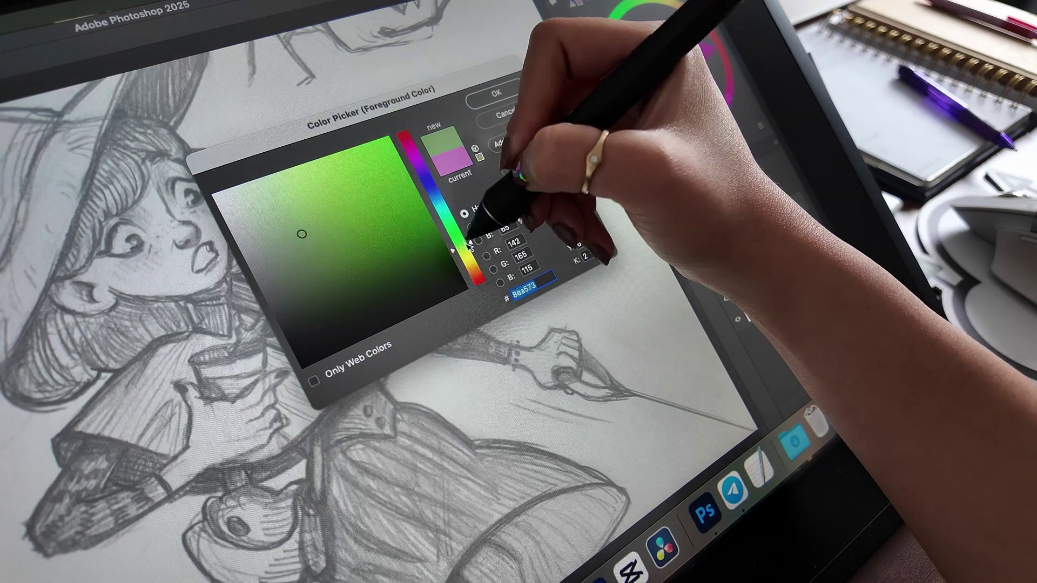
{"action": "mouse_move", "coordinate": [469, 243]}
{"action": "left_mouse_down"}
{"action": "mouse_move", "coordinate": [442, 166]}
{"action": "mouse_move", "coordinate": [409, 146]}
{"action": "left_mouse_up"}
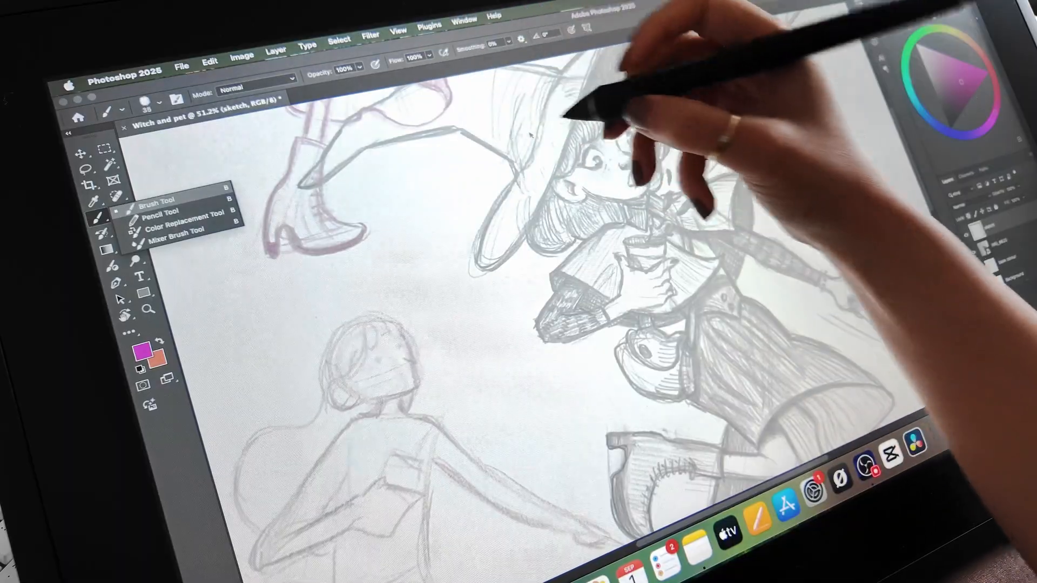
Choose the SOGI Sketching Pencil brush and draw test hatching strokes beside the hat
{"action": "right_click", "coordinate": [571, 117]}
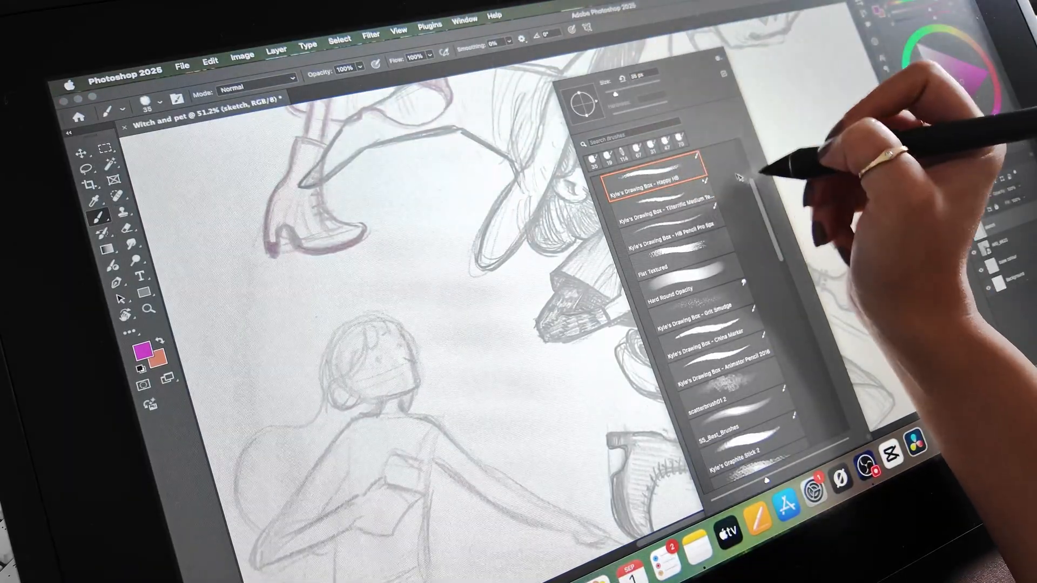
{"action": "left_click_drag", "start_coordinate": [759, 201], "coordinate": [753, 162]}
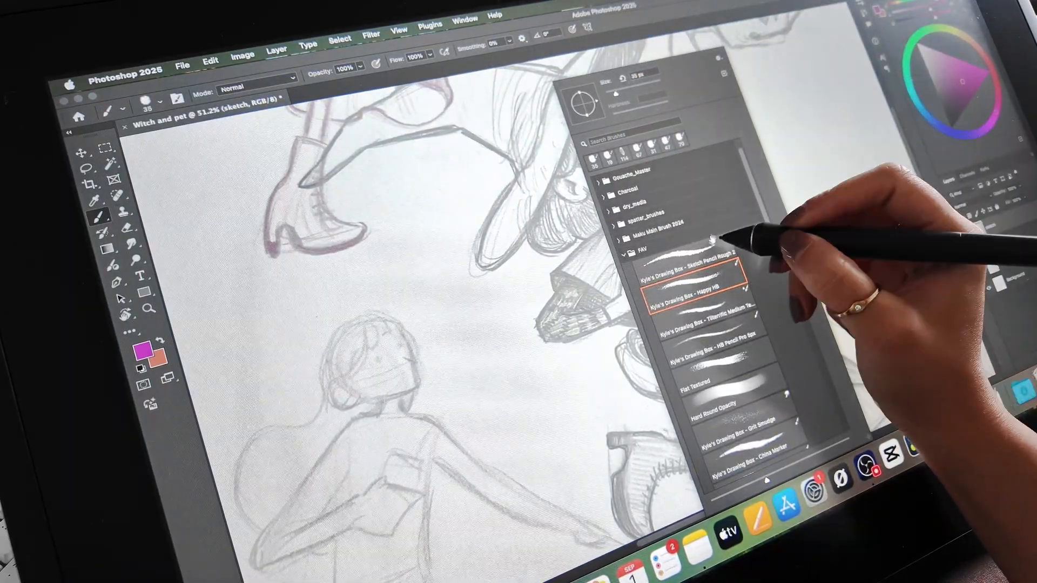
{"action": "left_click", "coordinate": [645, 249]}
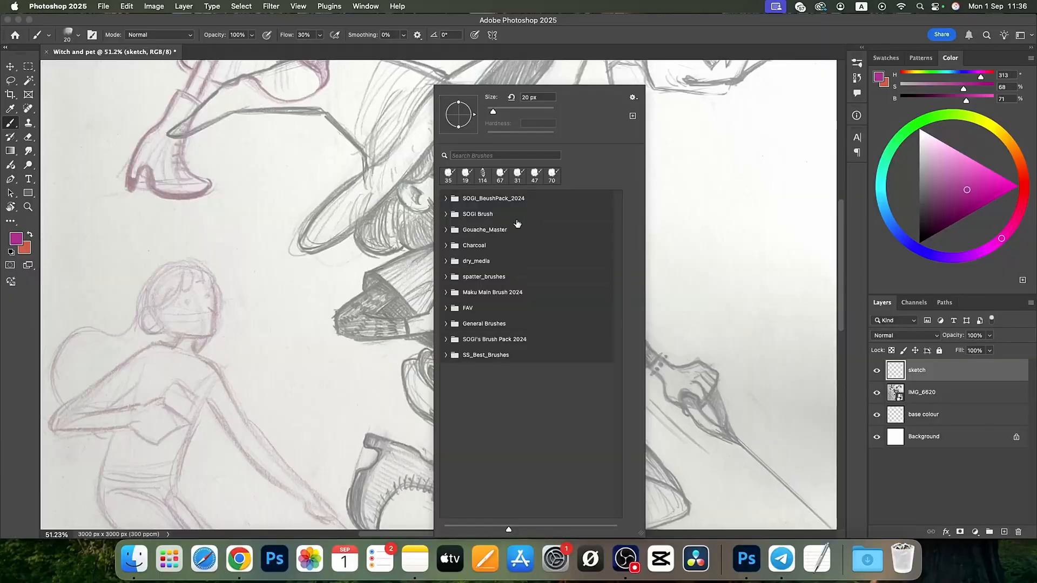
{"action": "left_click", "coordinate": [446, 214]}
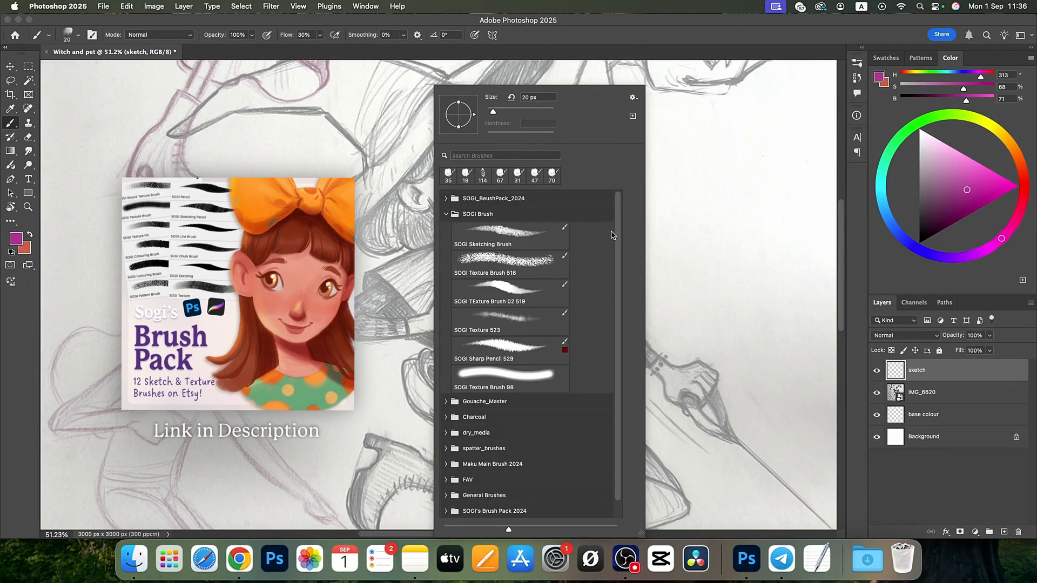
{"action": "left_click", "coordinate": [446, 214]}
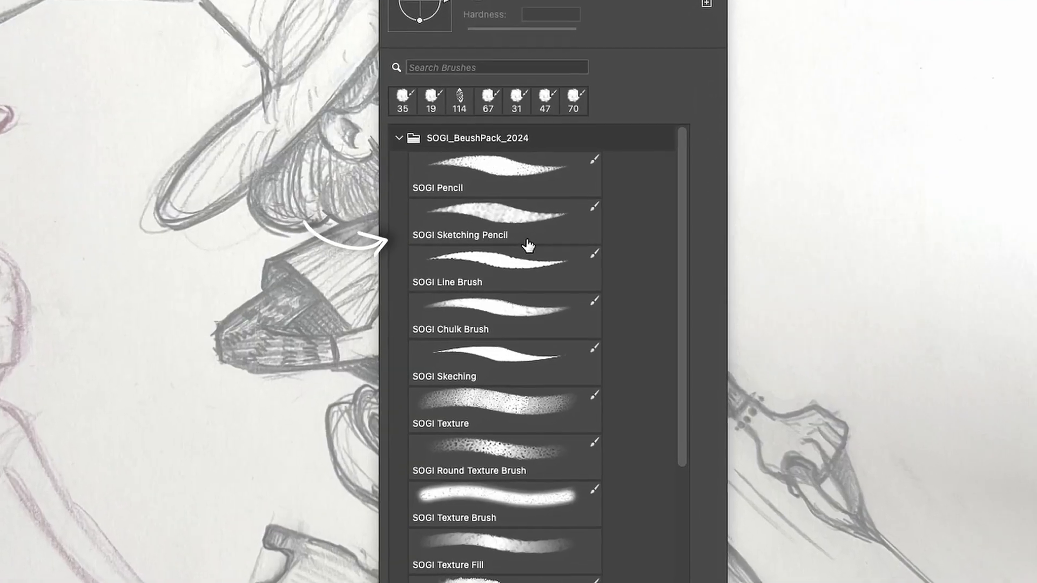
{"action": "left_click", "coordinate": [515, 245]}
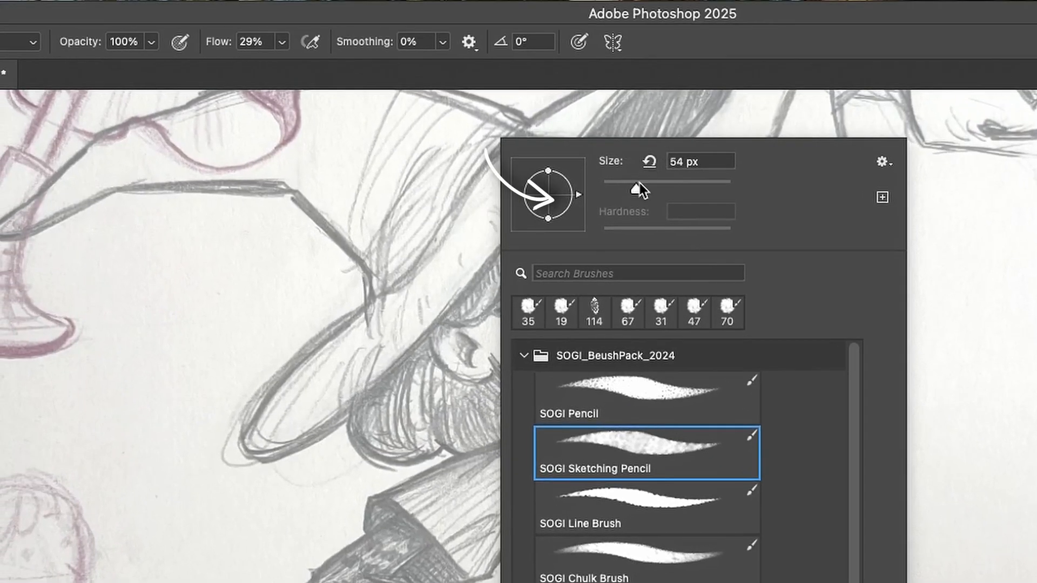
{"action": "left_click_drag", "start_coordinate": [329, 297], "coordinate": [320, 380]}
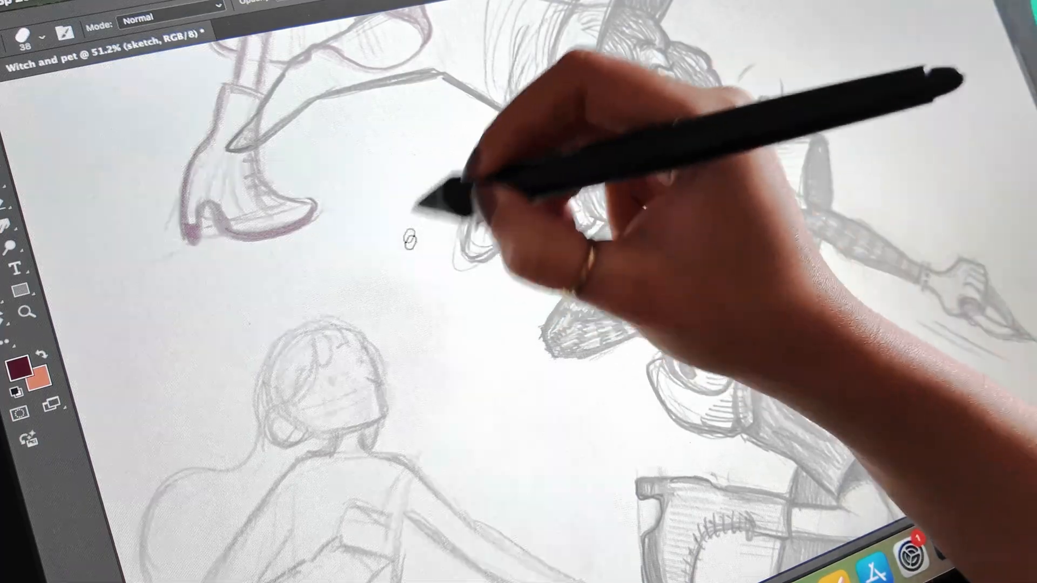
{"action": "mouse_move", "coordinate": [442, 179]}
{"action": "left_mouse_down"}
{"action": "mouse_move", "coordinate": [409, 272]}
{"action": "mouse_move", "coordinate": [414, 292]}
{"action": "left_mouse_up"}
{"action": "left_click_drag", "start_coordinate": [449, 190], "coordinate": [421, 296]}
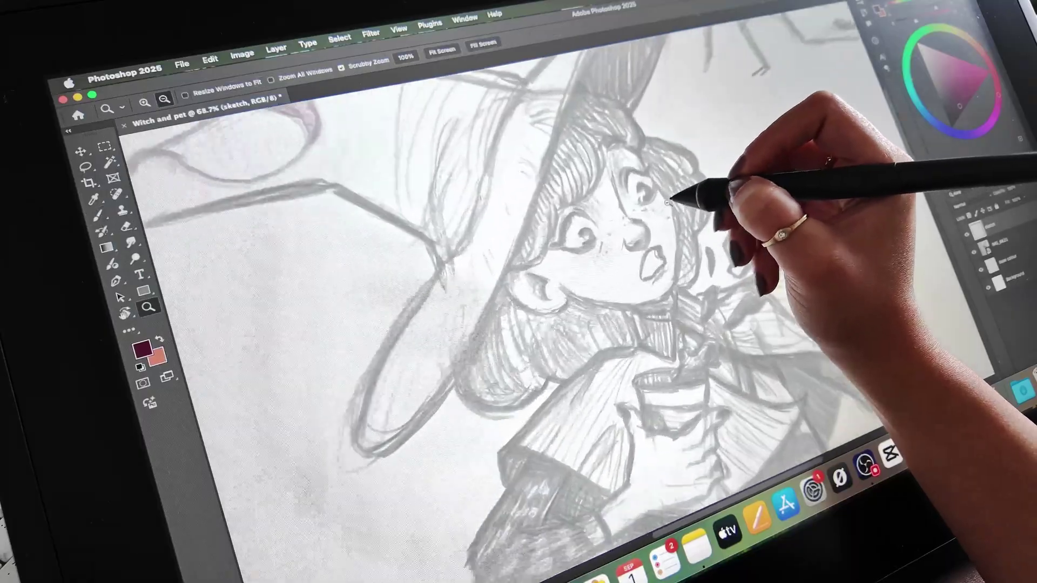
Pick the inking brush, raise Flow, and ink the witch's eye and upper eyelid lines
{"action": "key", "text": "b"}
{"action": "right_click", "coordinate": [672, 88]}
{"action": "left_click", "coordinate": [713, 186]}
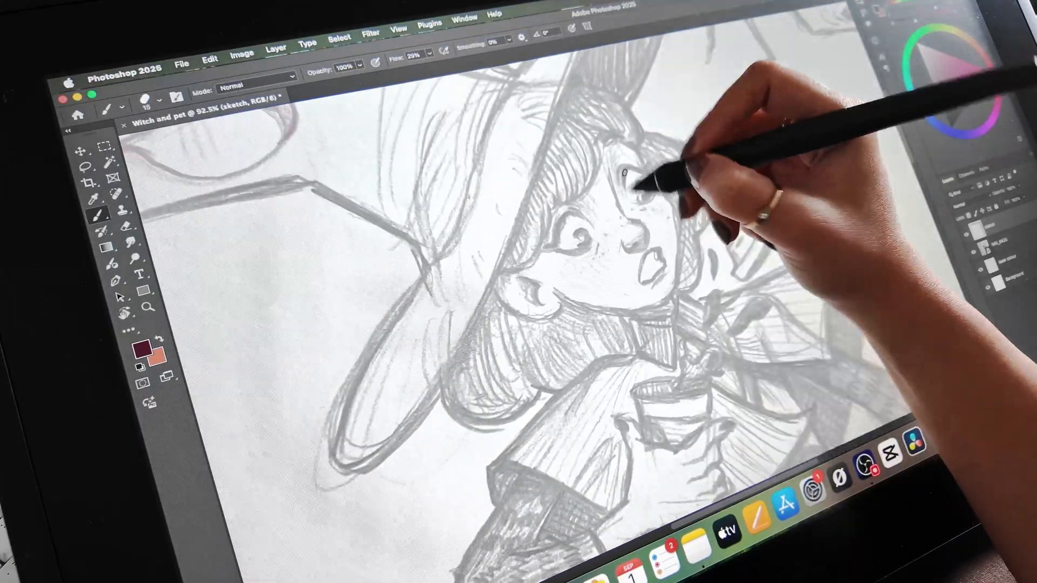
{"action": "left_click_drag", "start_coordinate": [684, 174], "coordinate": [641, 170]}
{"action": "left_click_drag", "start_coordinate": [429, 57], "coordinate": [454, 63]}
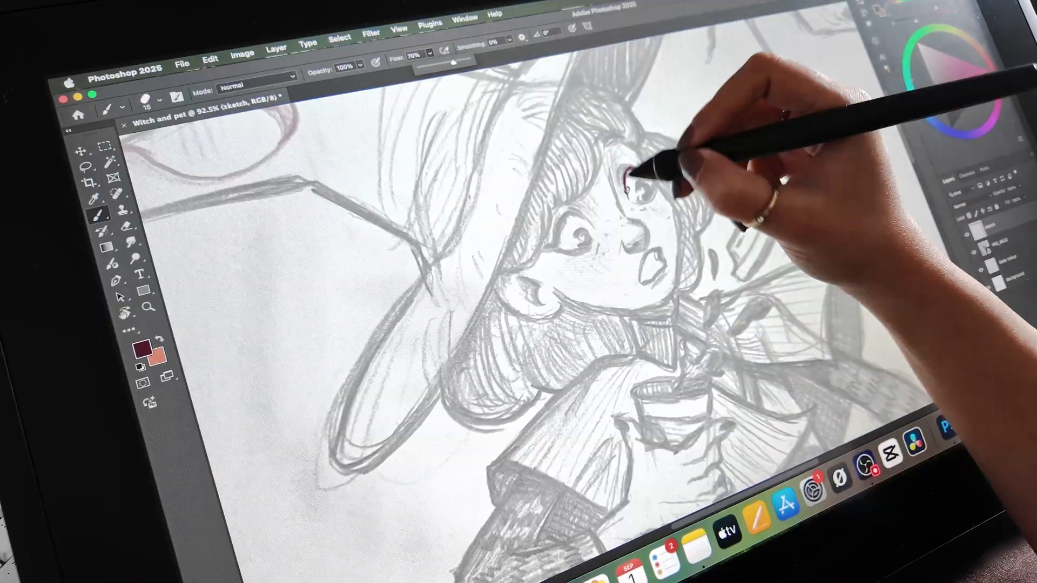
{"action": "left_click_drag", "start_coordinate": [649, 168], "coordinate": [639, 159]}
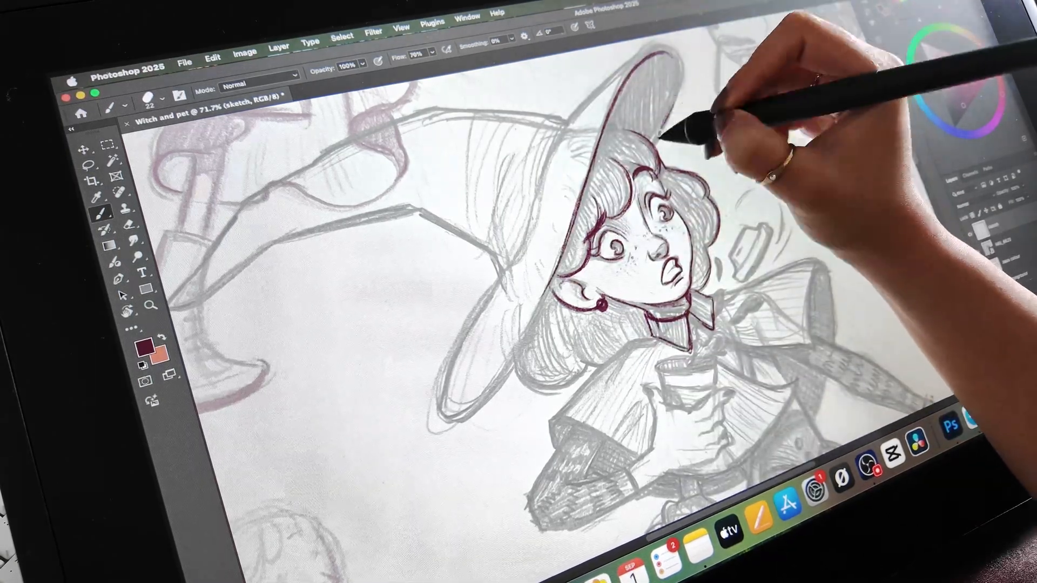
Ink the hat edge and brim, the collar-to-shoulder line, and the cape and arm outline
{"action": "left_click_drag", "start_coordinate": [679, 63], "coordinate": [666, 121]}
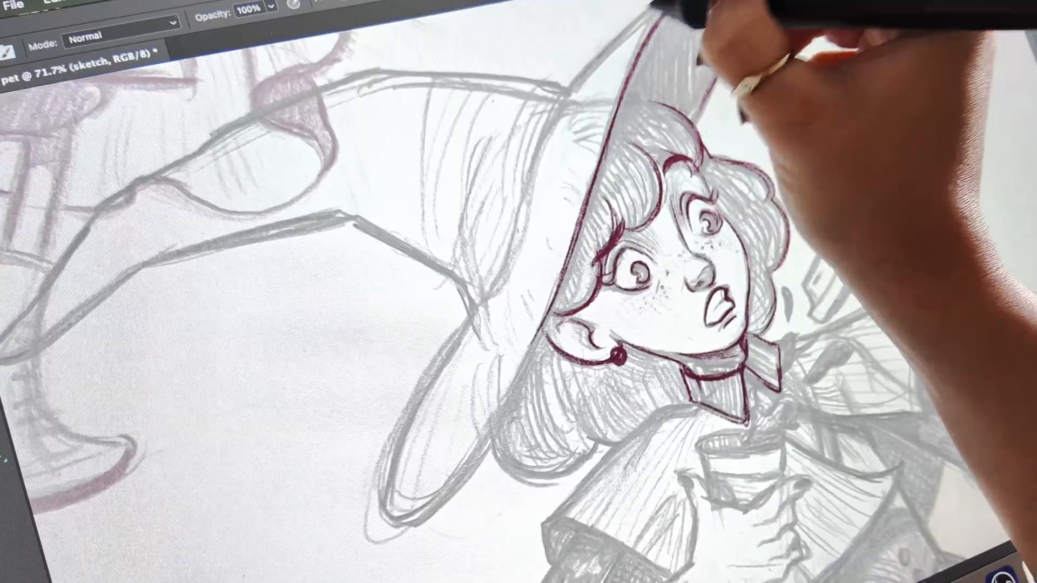
{"action": "left_click_drag", "start_coordinate": [688, 16], "coordinate": [537, 181]}
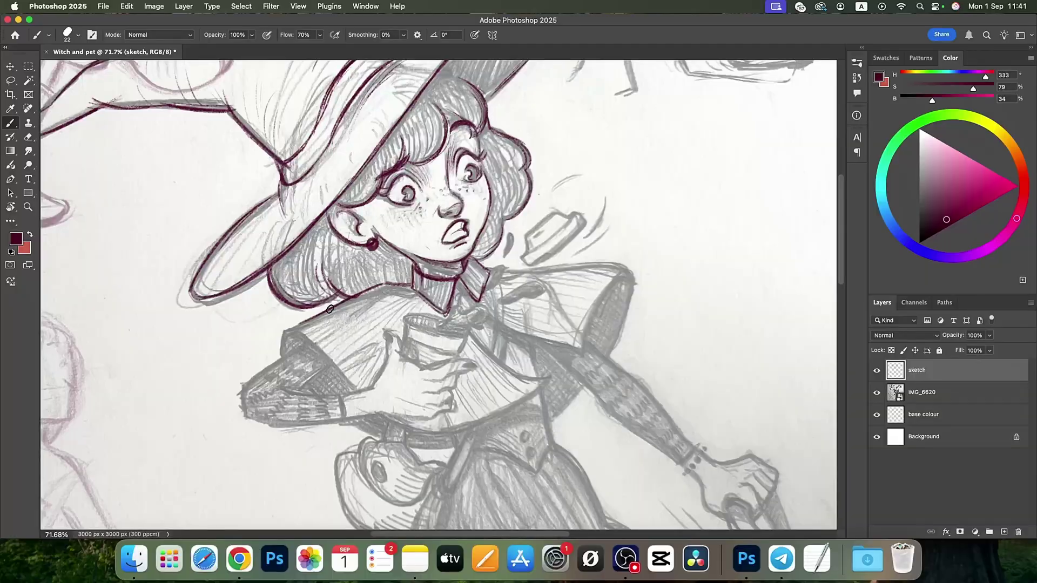
{"action": "left_click_drag", "start_coordinate": [330, 309], "coordinate": [289, 329]}
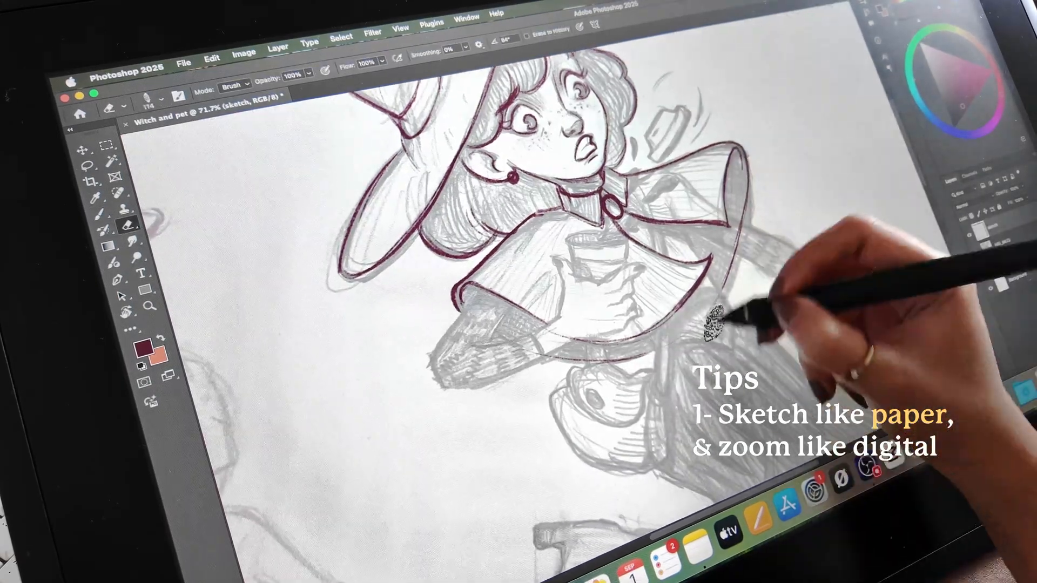
{"action": "key", "text": "b"}
{"action": "mouse_move", "coordinate": [689, 222]}
{"action": "left_mouse_down"}
{"action": "mouse_move", "coordinate": [733, 235]}
{"action": "mouse_move", "coordinate": [847, 300]}
{"action": "left_mouse_up"}
Erase stray sleeve lines, then outline the sleeve bottom, dress edge, forearm and hand
{"action": "key", "text": "e"}
{"action": "mouse_move", "coordinate": [519, 336]}
{"action": "left_mouse_down"}
{"action": "mouse_move", "coordinate": [539, 353]}
{"action": "mouse_move", "coordinate": [519, 339]}
{"action": "left_mouse_up"}
{"action": "key", "text": "b"}
{"action": "left_click_drag", "start_coordinate": [708, 260], "coordinate": [625, 325]}
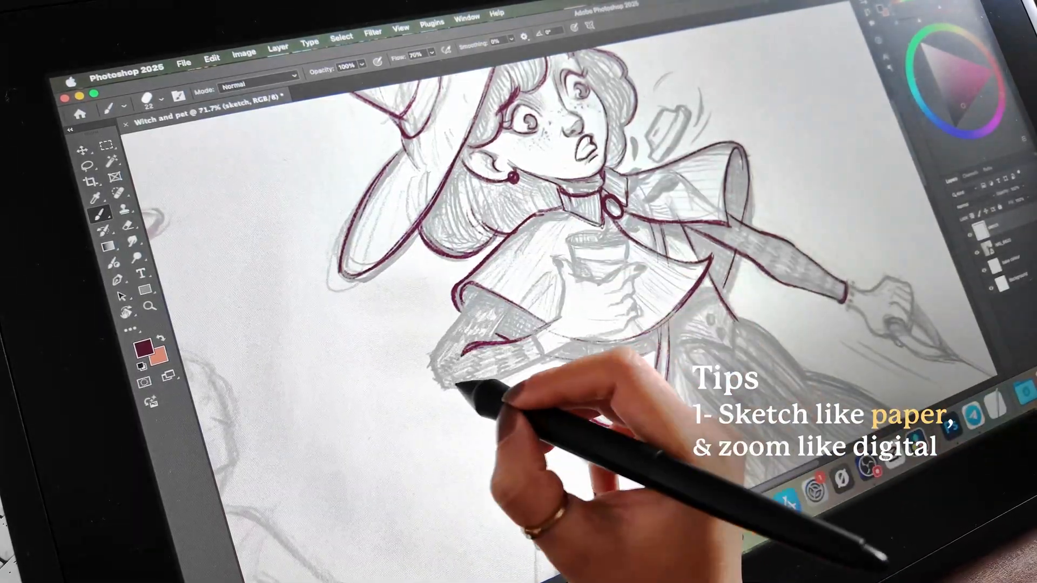
{"action": "left_click_drag", "start_coordinate": [463, 394], "coordinate": [613, 417]}
{"action": "left_click_drag", "start_coordinate": [514, 343], "coordinate": [551, 347]}
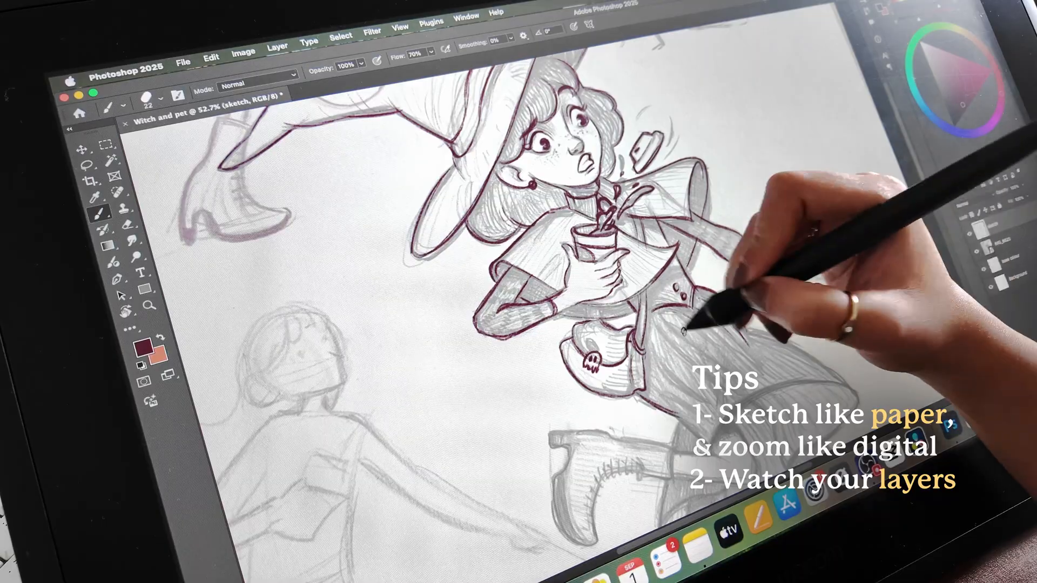
Ink the skirt hem outline and the leg under the skirt
{"action": "left_click_drag", "start_coordinate": [810, 328], "coordinate": [798, 208]}
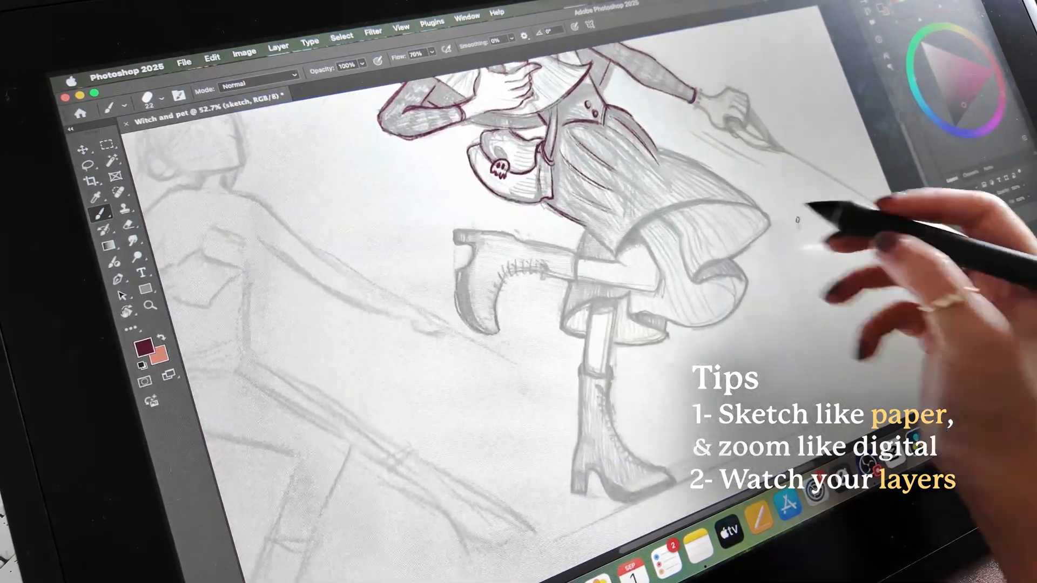
{"action": "mouse_move", "coordinate": [632, 239]}
{"action": "left_mouse_down"}
{"action": "mouse_move", "coordinate": [747, 203]}
{"action": "mouse_move", "coordinate": [672, 235]}
{"action": "mouse_move", "coordinate": [672, 276]}
{"action": "left_mouse_up"}
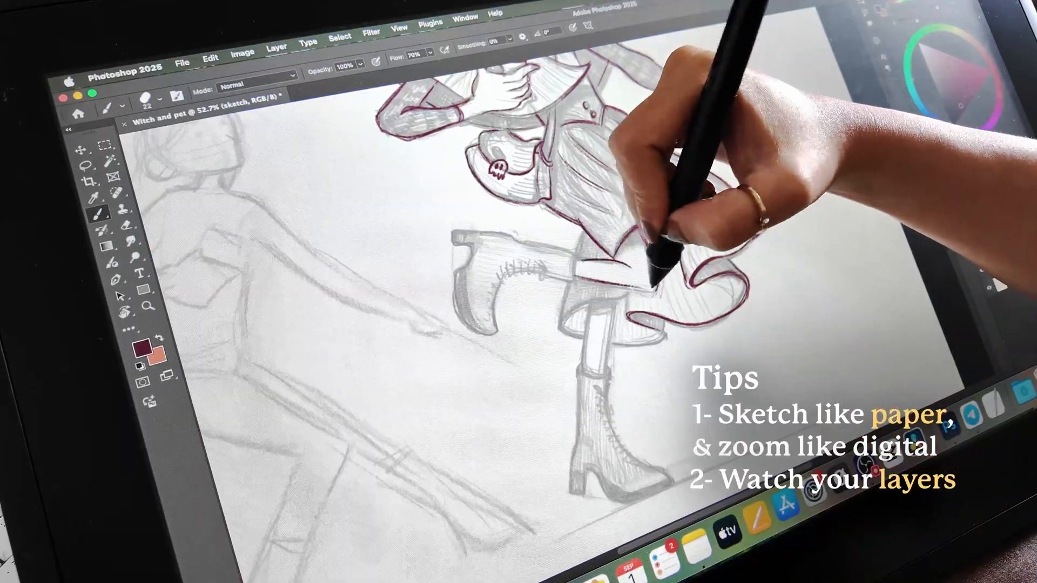
{"action": "left_click_drag", "start_coordinate": [575, 280], "coordinate": [657, 288]}
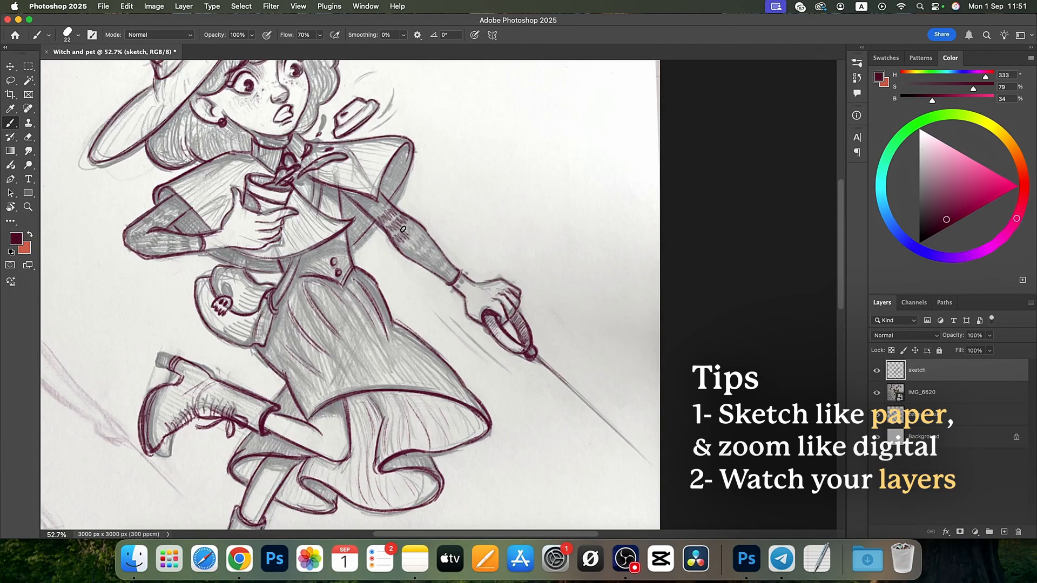
{"action": "scroll", "coordinate": [426, 262], "scroll_direction": "up", "scroll_amount": 3}
{"action": "scroll", "coordinate": [423, 291], "scroll_direction": "up", "scroll_amount": 3}
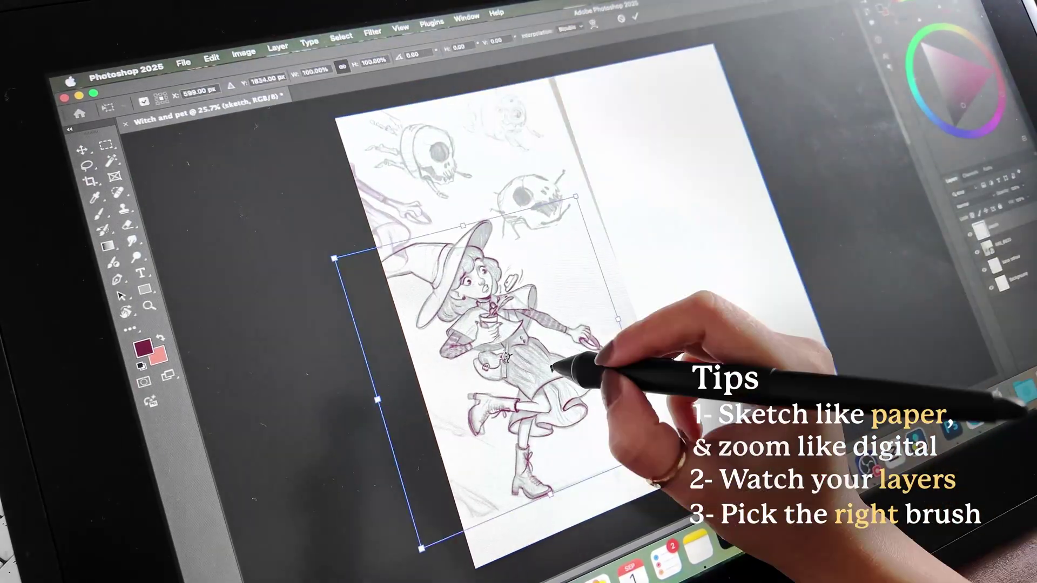
Move the line-art copy up right of the photo, commit, and zoom in on both versions
{"action": "left_click_drag", "start_coordinate": [552, 369], "coordinate": [687, 328]}
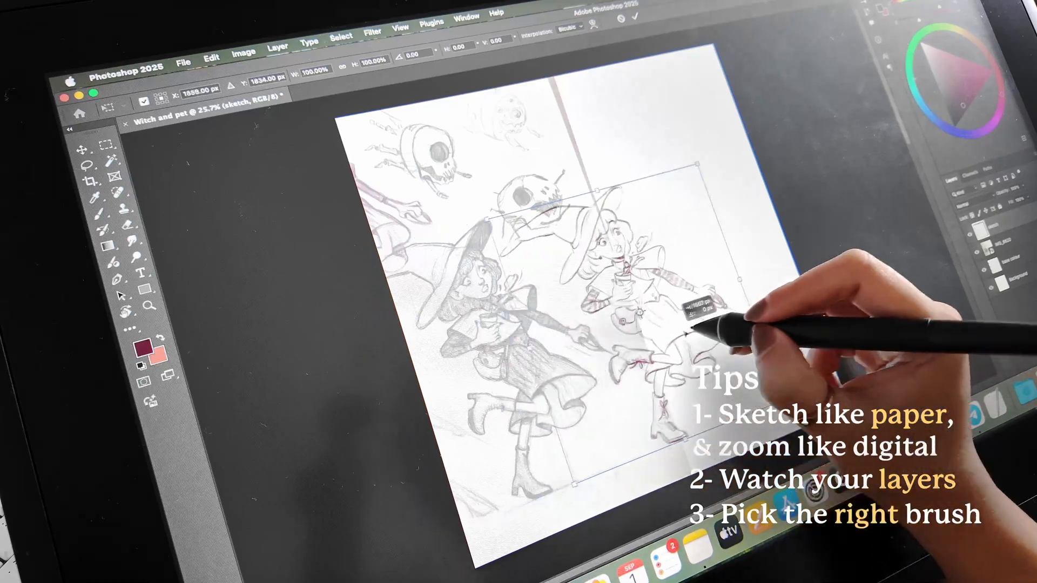
{"action": "key", "text": "Return"}
{"action": "key", "text": "z"}
{"action": "left_click_drag", "start_coordinate": [802, 300], "coordinate": [811, 288]}
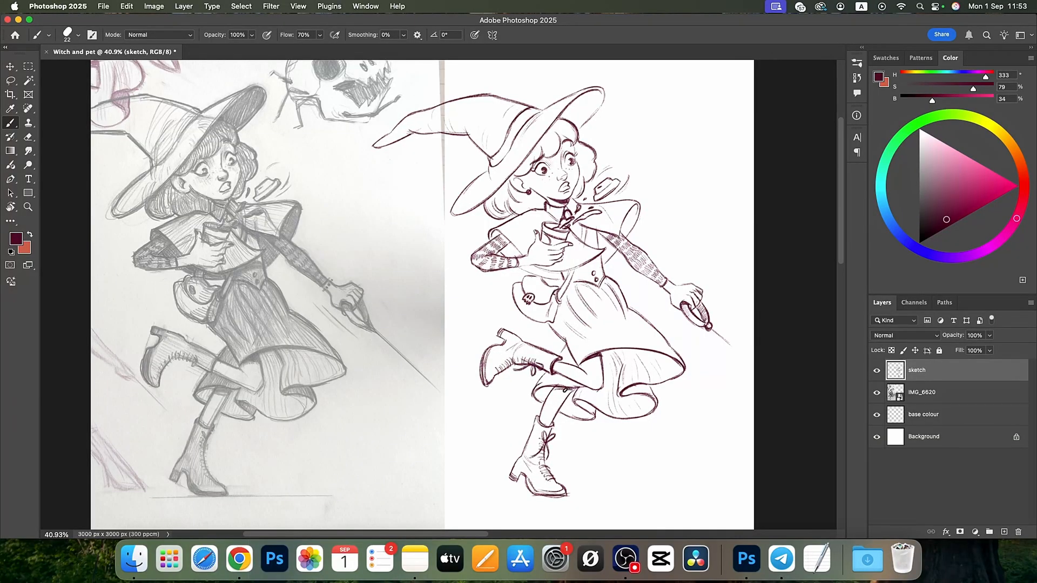
Make the brush larger in the brush presets
{"action": "right_click", "coordinate": [600, 259]}
{"action": "left_click", "coordinate": [695, 251]}
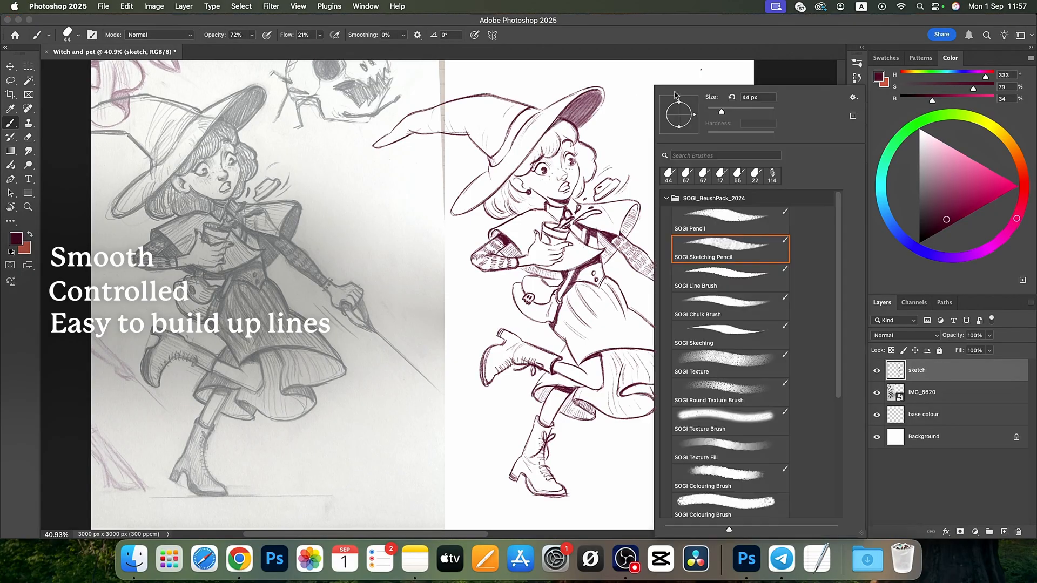
Make the brush smaller and raise its Flow in the preset picker
{"action": "double_click", "coordinate": [729, 247]}
{"action": "left_click", "coordinate": [320, 34]}
{"action": "left_click_drag", "start_coordinate": [317, 47], "coordinate": [339, 47]}
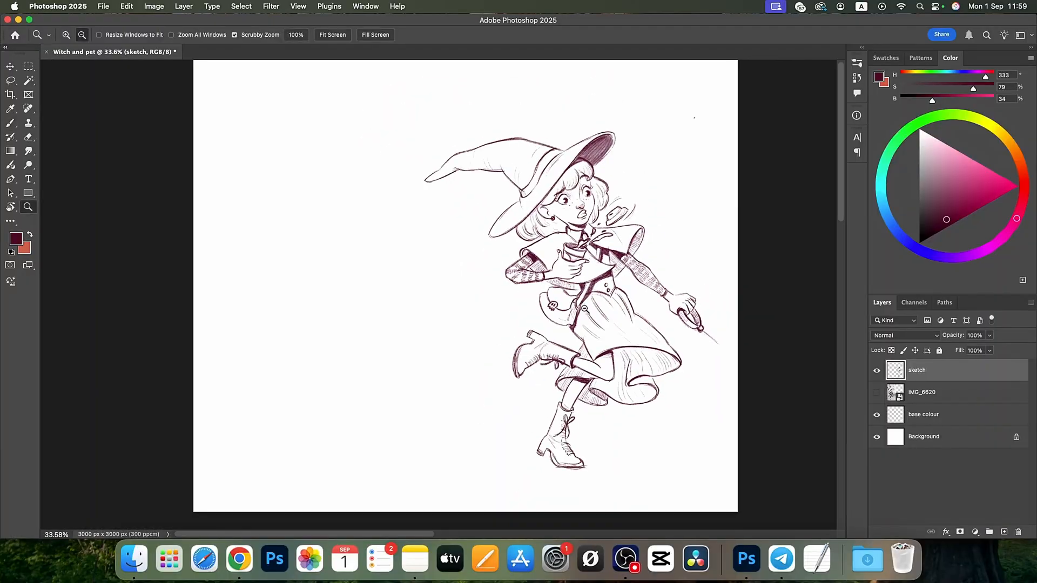
Move the witch drawing to the canvas centre, enlarge it by a corner handle and commit the transform
{"action": "left_click_drag", "start_coordinate": [542, 393], "coordinate": [550, 393]}
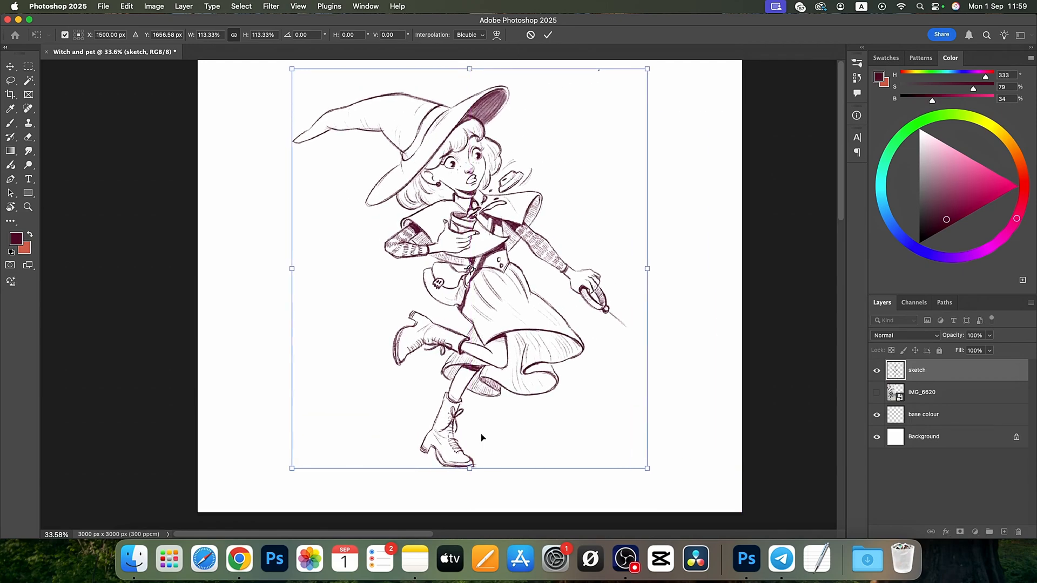
{"action": "left_click_drag", "start_coordinate": [462, 469], "coordinate": [470, 503]}
{"action": "left_click", "coordinate": [548, 35]}
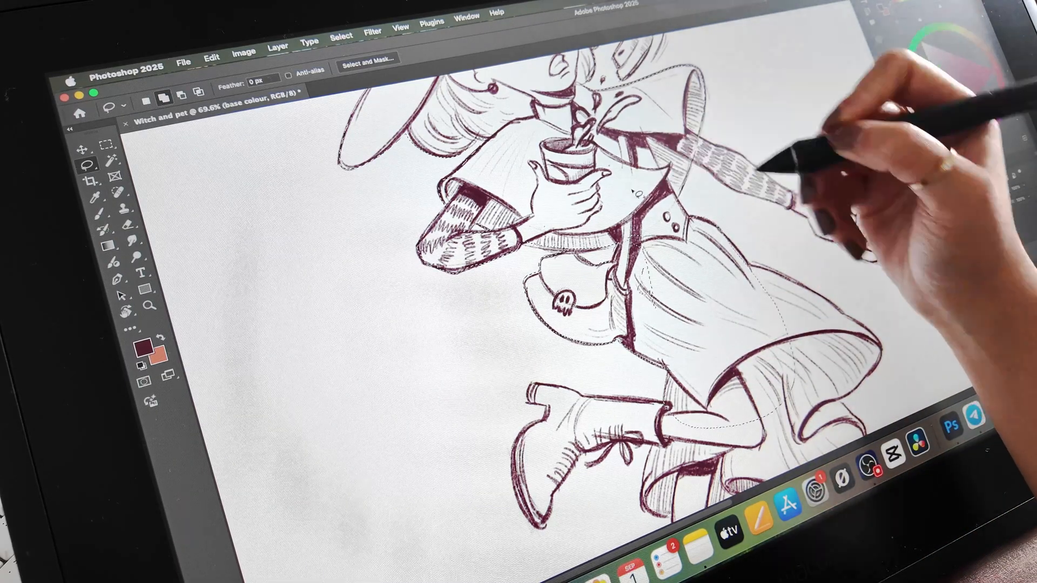
Pan the canvas so the outstretched arm and lower boot are in view for the lasso selection
{"action": "left_click_drag", "start_coordinate": [786, 260], "coordinate": [559, 147]}
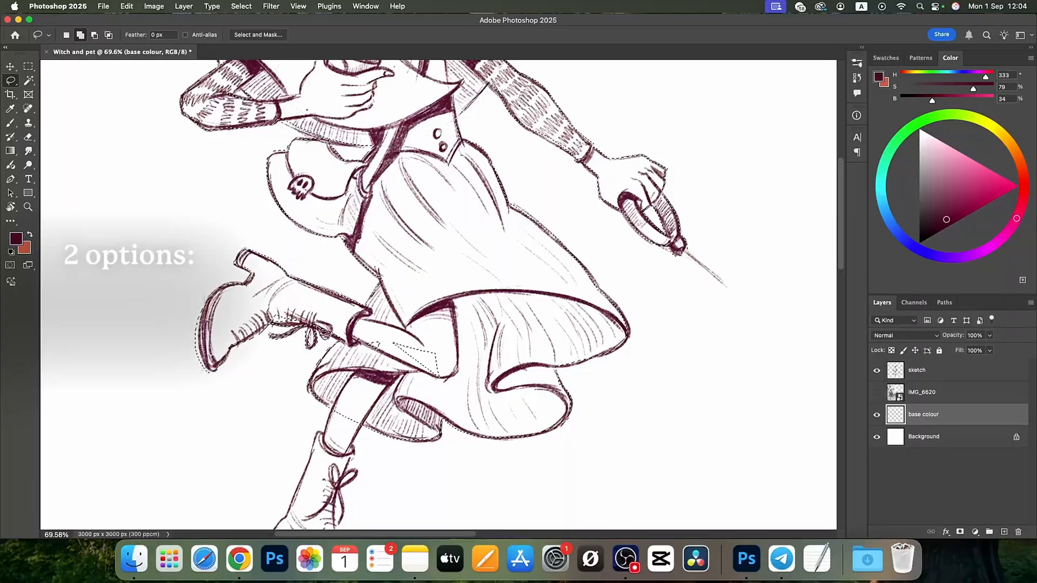
{"action": "mouse_move", "coordinate": [419, 463]}
{"action": "left_mouse_down"}
{"action": "mouse_move", "coordinate": [454, 347]}
{"action": "mouse_move", "coordinate": [394, 296]}
{"action": "left_mouse_up"}
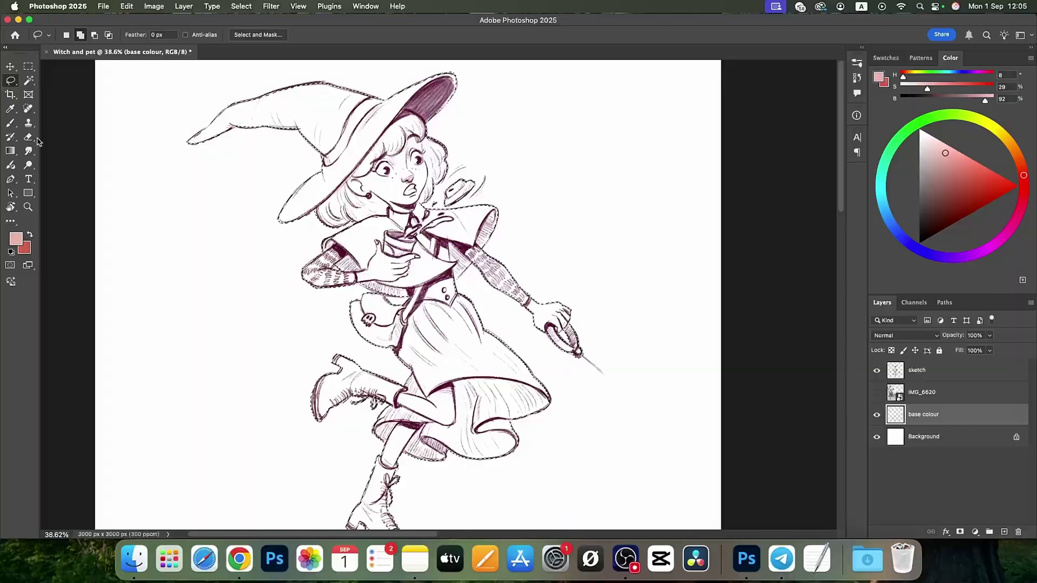
Switch to the Brush tool and bring up the brush presets to choose a large soft brush
{"action": "key", "text": "b"}
{"action": "right_click", "coordinate": [533, 154]}
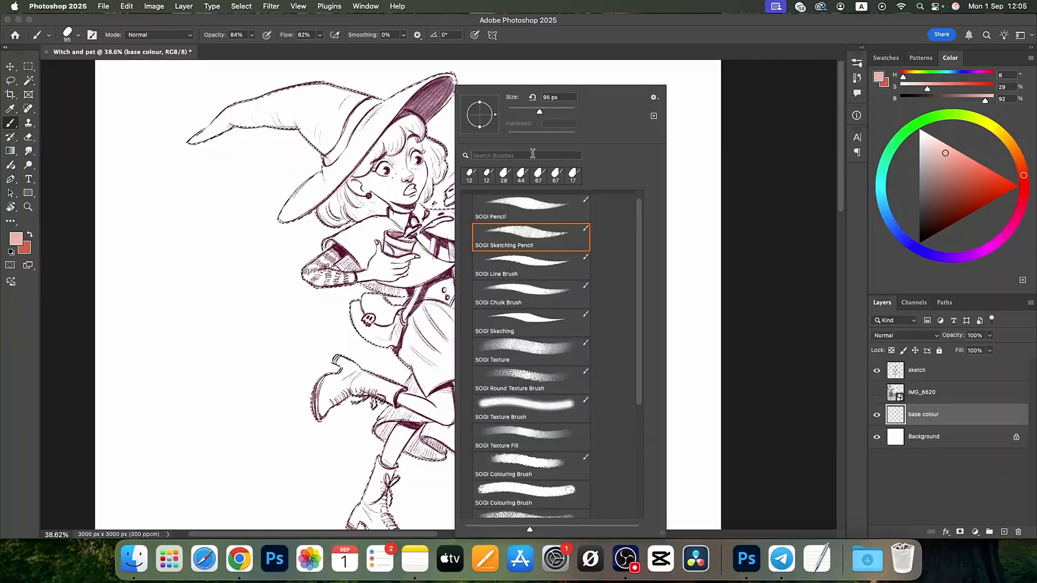
{"action": "scroll", "coordinate": [533, 290], "scroll_direction": "down", "scroll_amount": 2}
{"action": "scroll", "coordinate": [536, 365], "scroll_direction": "down", "scroll_amount": 2}
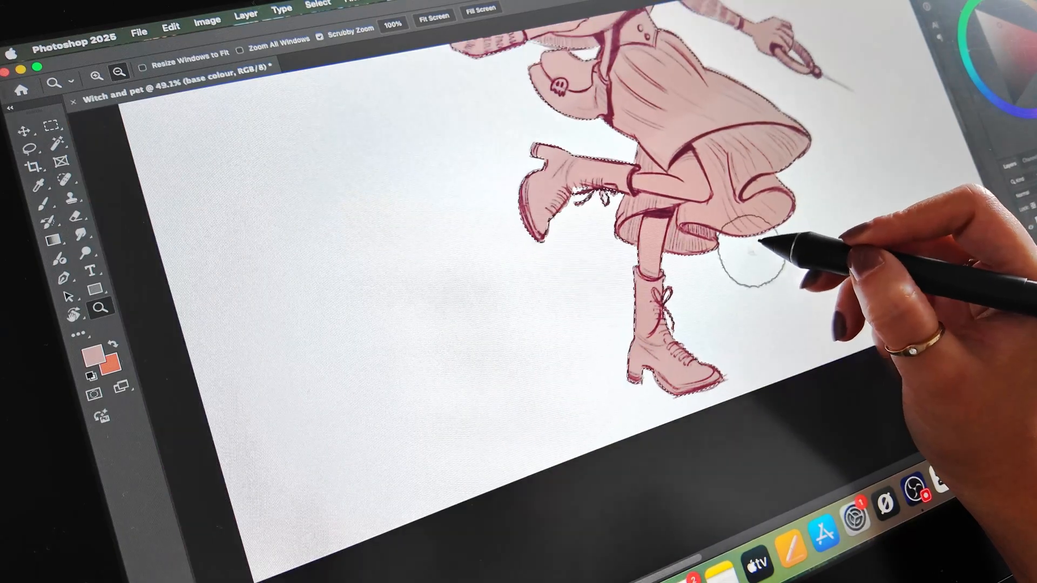
Raise the brush Opacity and Flow to 100% for an even pink fill
{"action": "left_click_drag", "start_coordinate": [560, 57], "coordinate": [580, 37]}
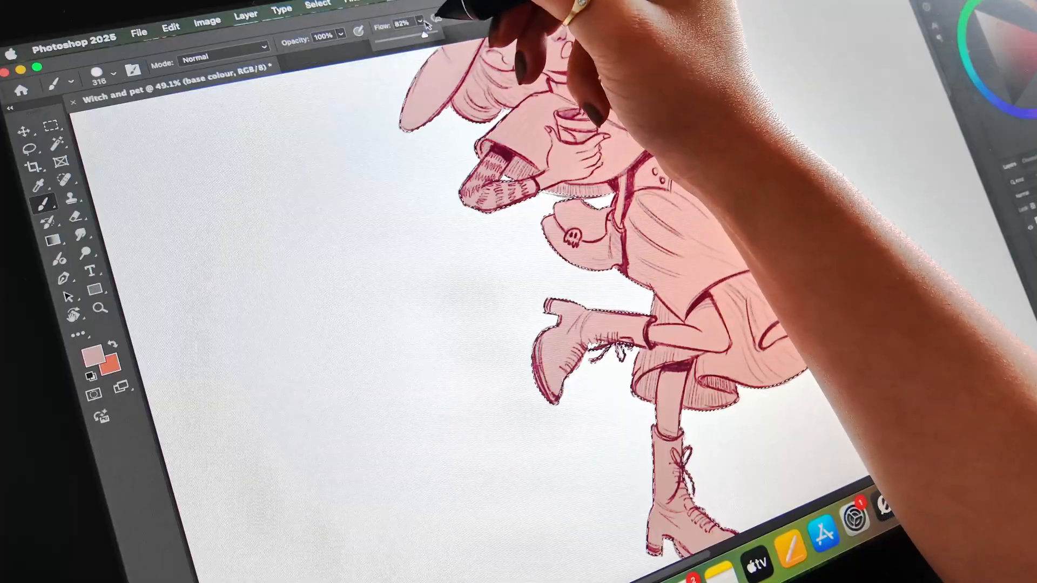
{"action": "scroll", "coordinate": [691, 252], "scroll_direction": "down", "scroll_amount": 3}
{"action": "scroll", "coordinate": [692, 252], "scroll_direction": "down", "scroll_amount": 2}
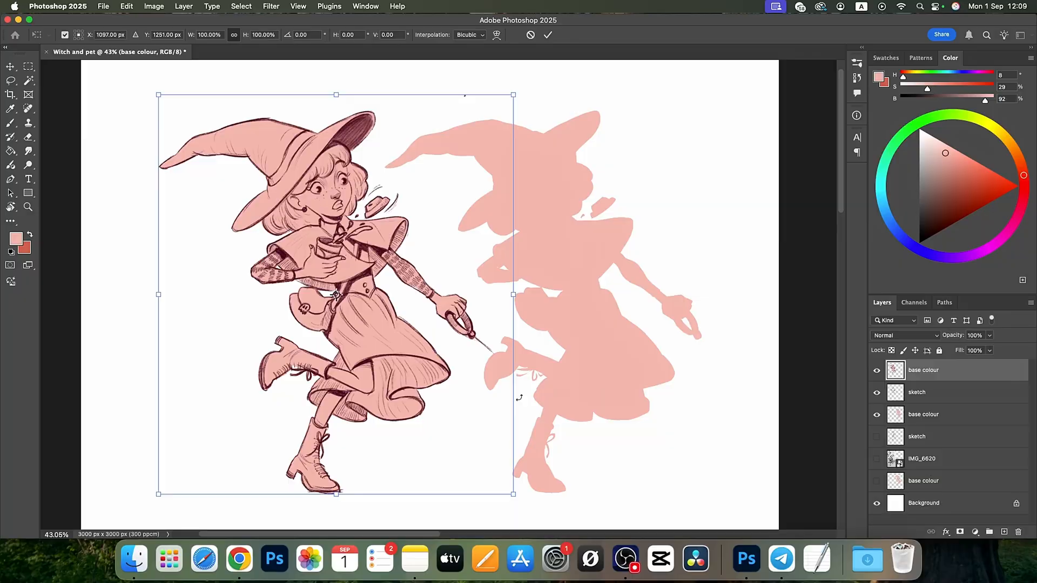
Nudge the pink silhouette copy sideways, shrink both witch figures and bring the silhouette into view
{"action": "mouse_move", "coordinate": [614, 382]}
{"action": "left_mouse_down"}
{"action": "mouse_move", "coordinate": [649, 375]}
{"action": "mouse_move", "coordinate": [620, 374]}
{"action": "left_mouse_up"}
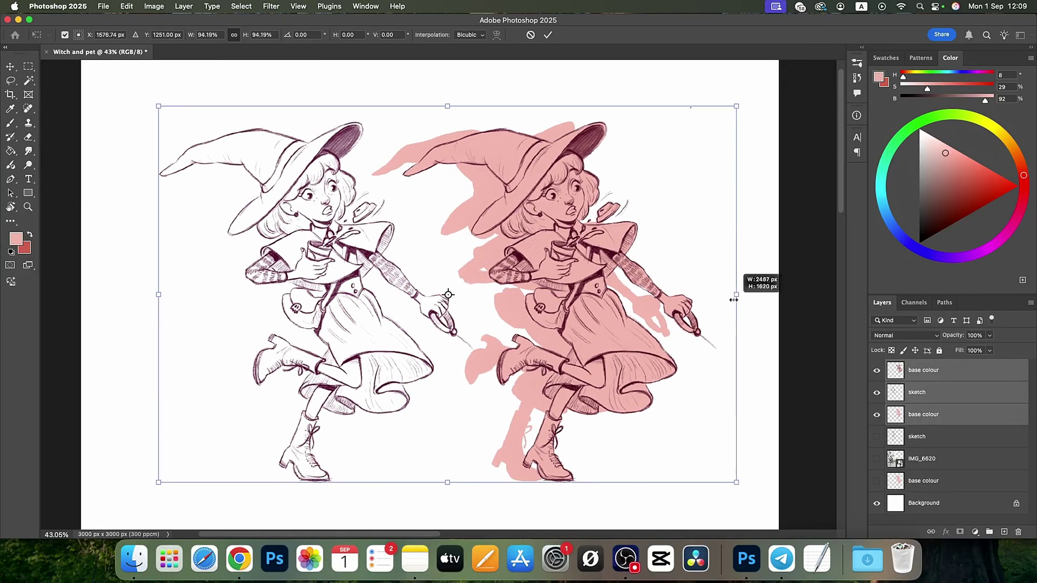
{"action": "left_click_drag", "start_coordinate": [734, 298], "coordinate": [653, 311]}
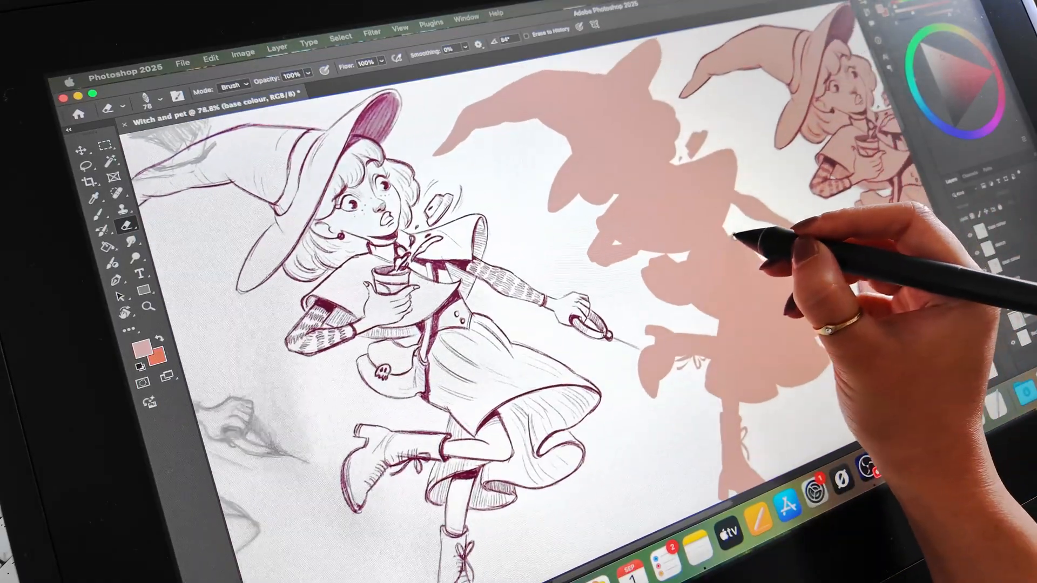
{"action": "left_click_drag", "start_coordinate": [900, 188], "coordinate": [706, 233]}
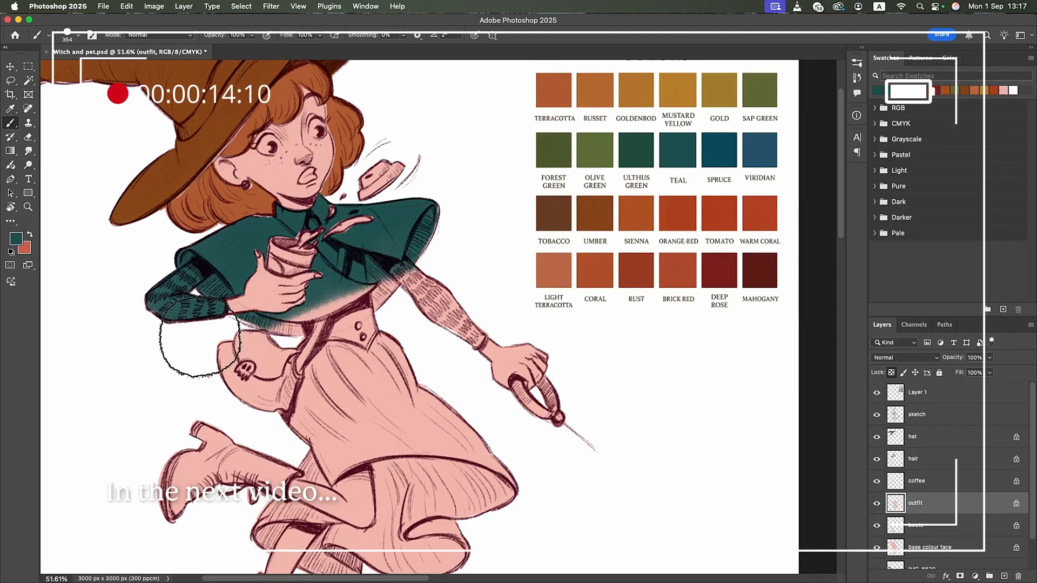
Brush dark teal-green over the witch's lower skirt on the outfit layer
{"action": "left_click_drag", "start_coordinate": [464, 473], "coordinate": [502, 521]}
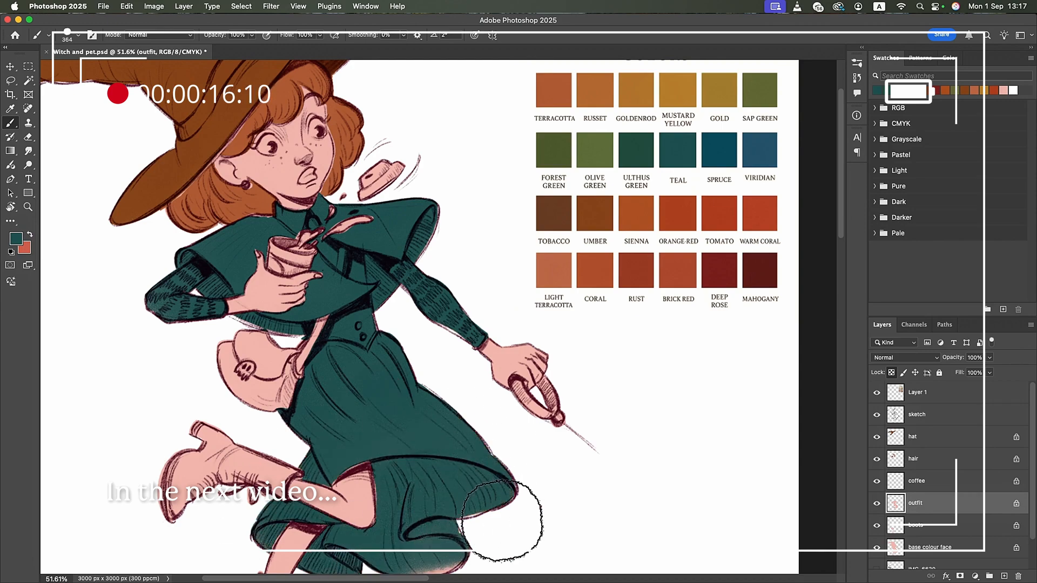